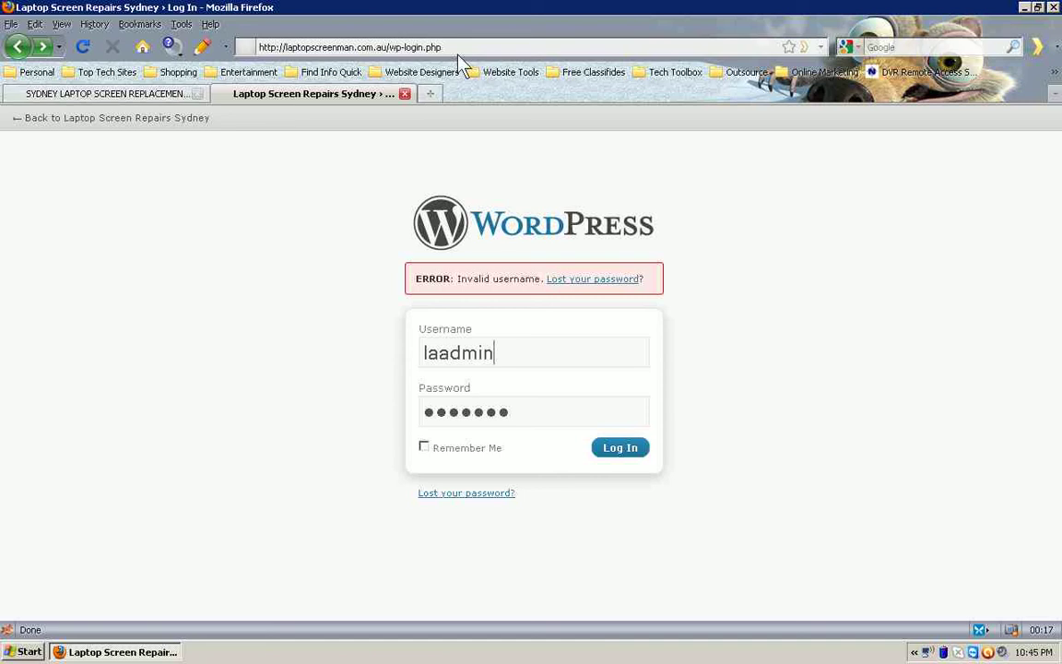
Step: Log in to the WordPress admin and collapse the Pages, FAQs and Appearance sections of the admin menu
left_click(621, 449)
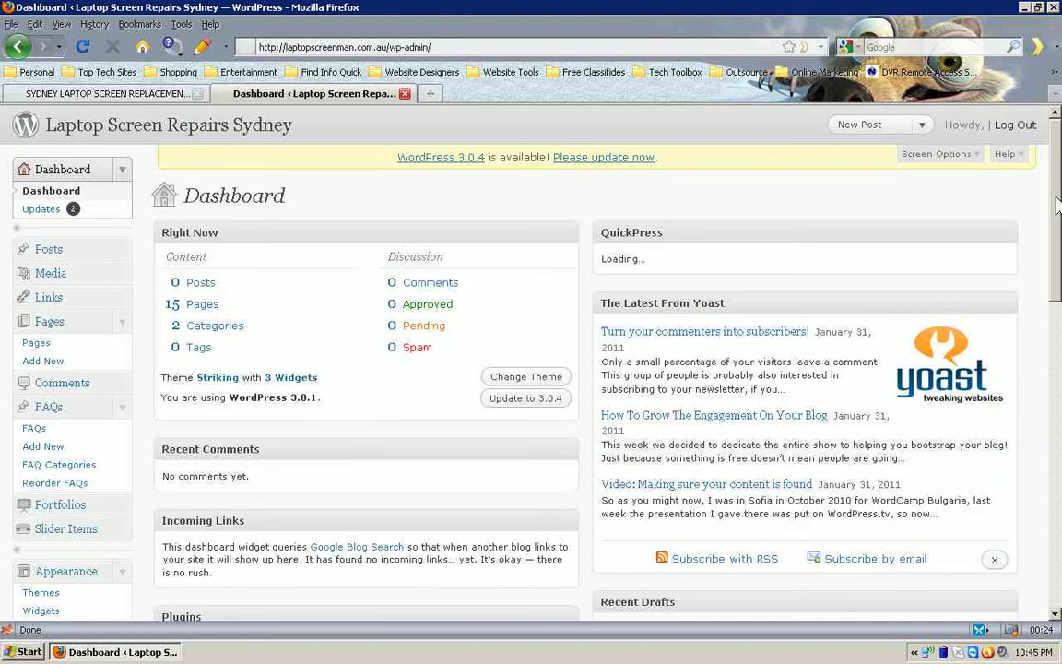
left_click_drag(1058, 207, 1058, 226)
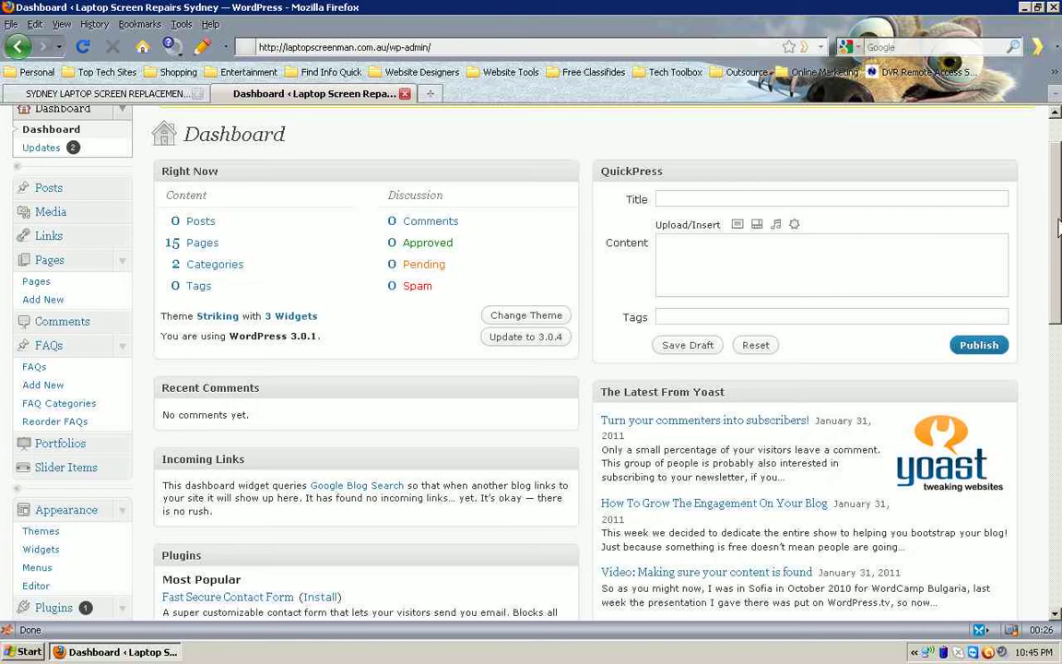
left_click(125, 262)
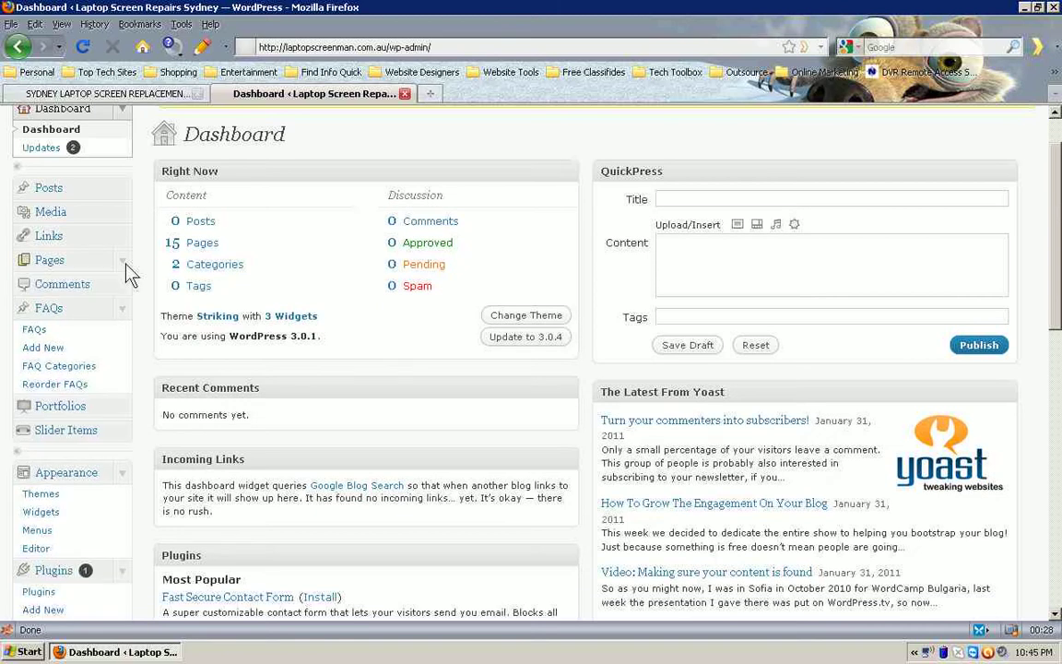
left_click(125, 314)
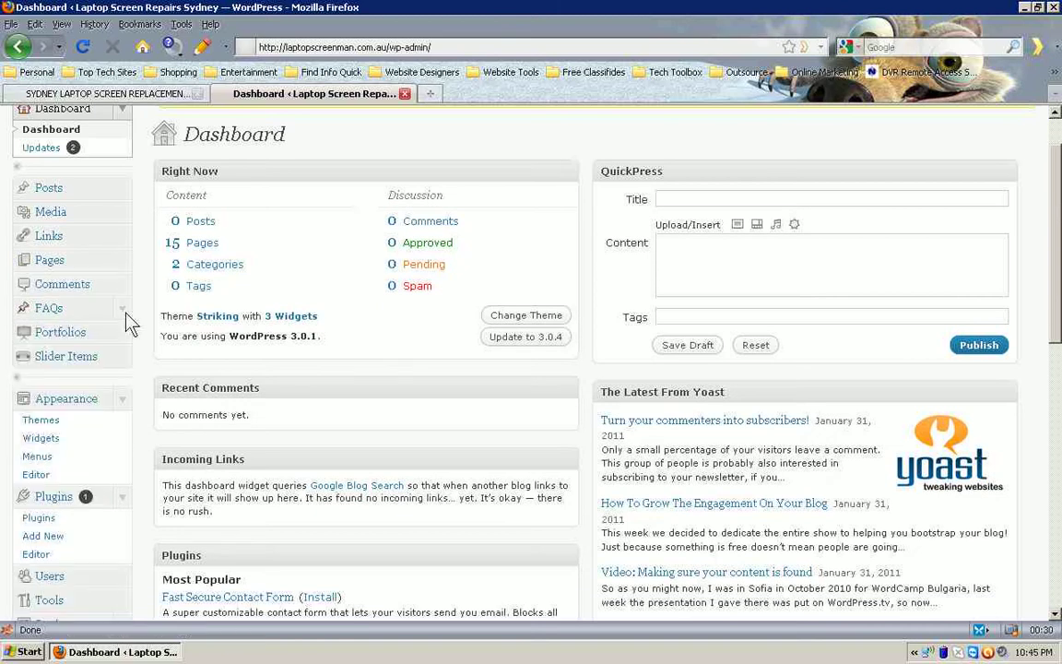
left_click(121, 400)
Step: Collapse the Plugins, Settings, Striking, SEO and Dashboard sections of the admin menu
scroll(126, 408, "down", 4)
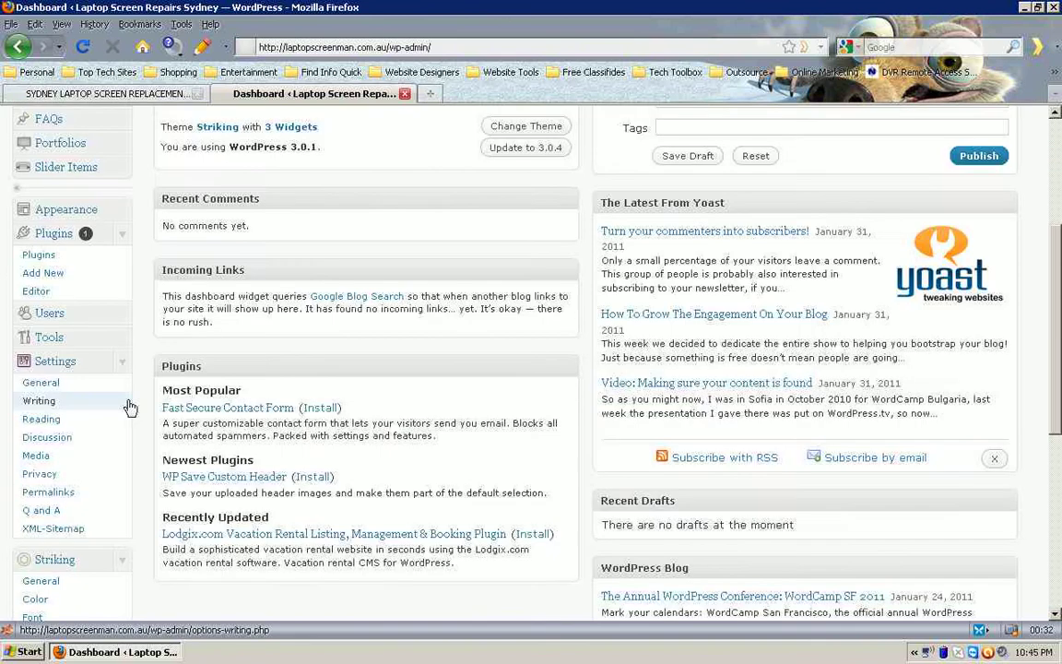
left_click(125, 237)
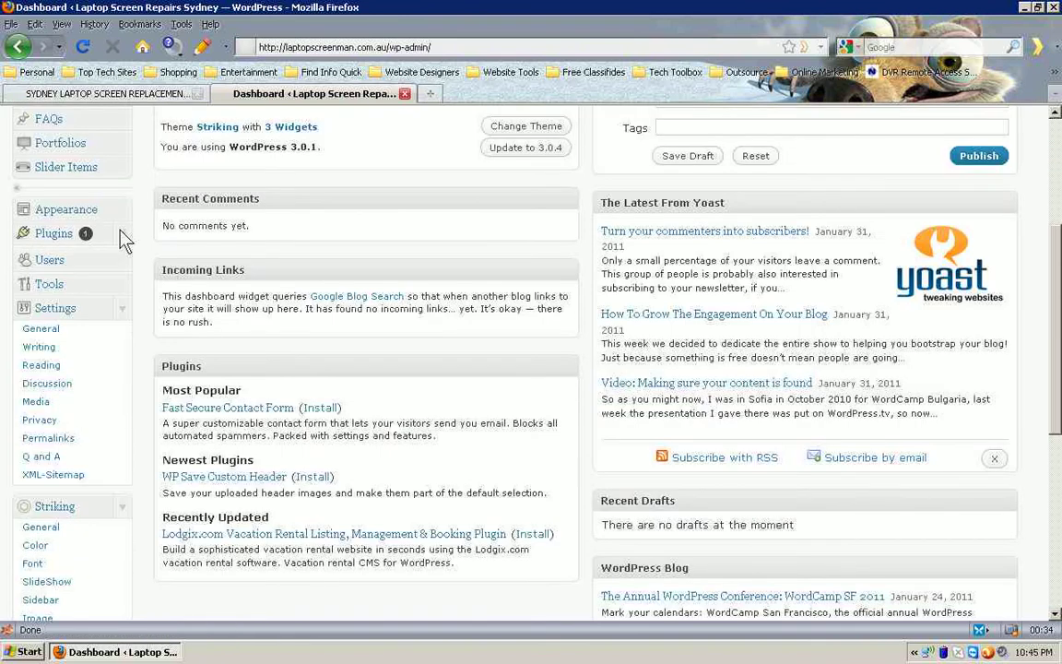
left_click(123, 306)
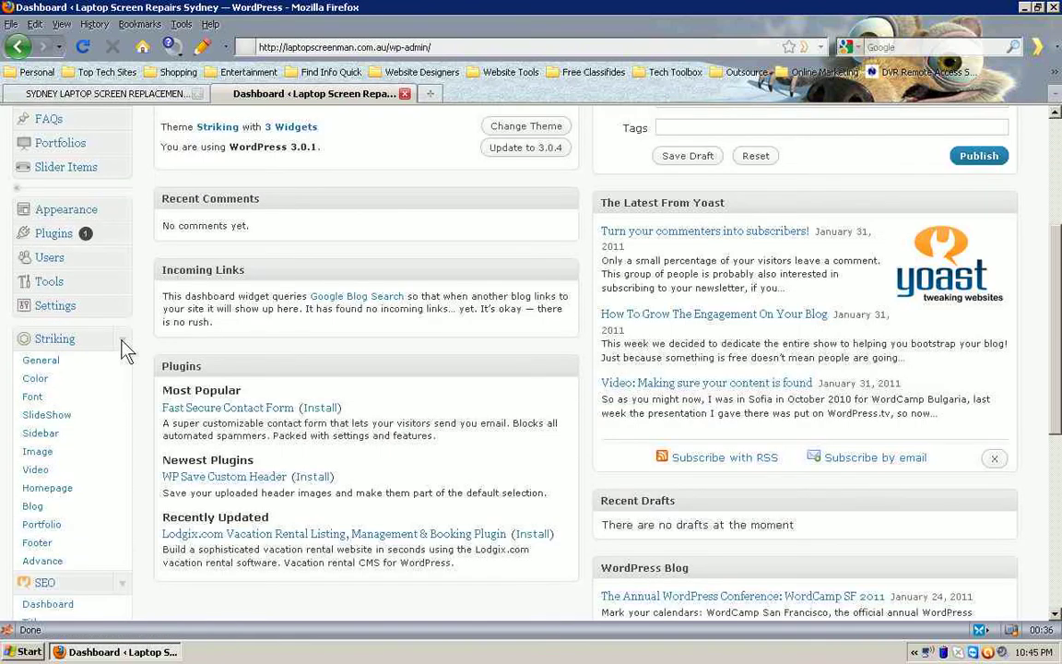
left_click(126, 339)
scroll(332, 427, "up", 4)
scroll(139, 502, "down", 4)
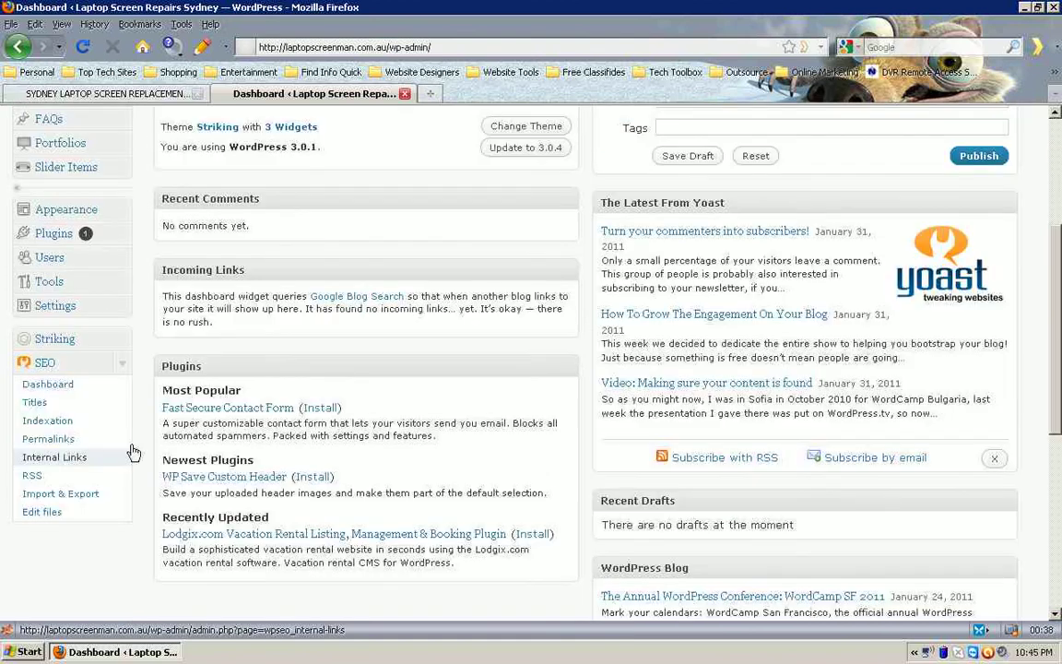
left_click(126, 369)
scroll(452, 471, "up", 5)
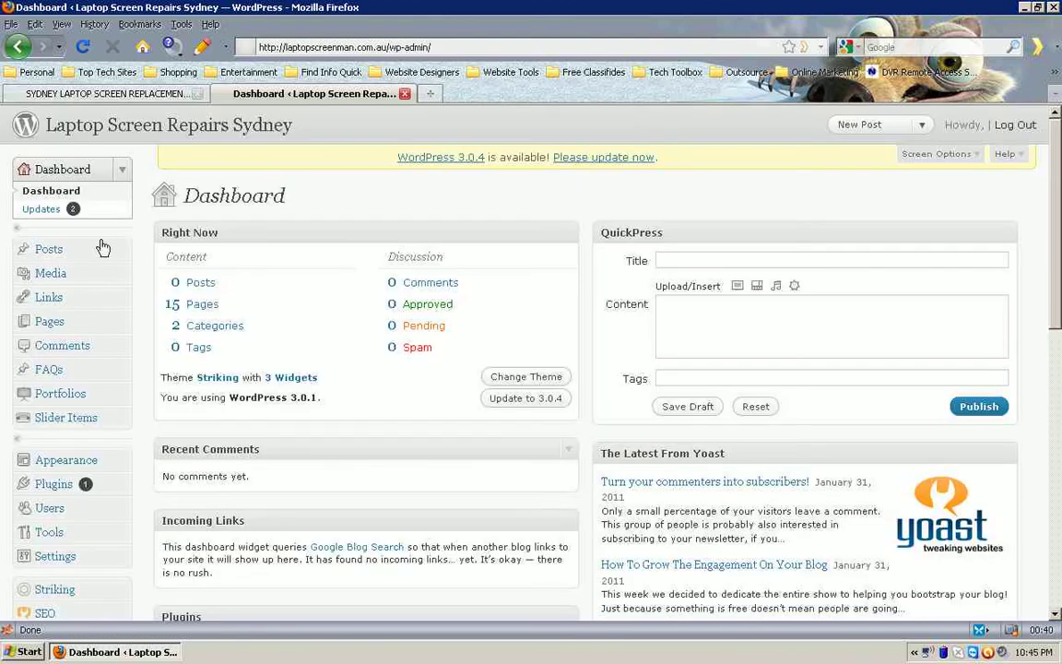
left_click(123, 169)
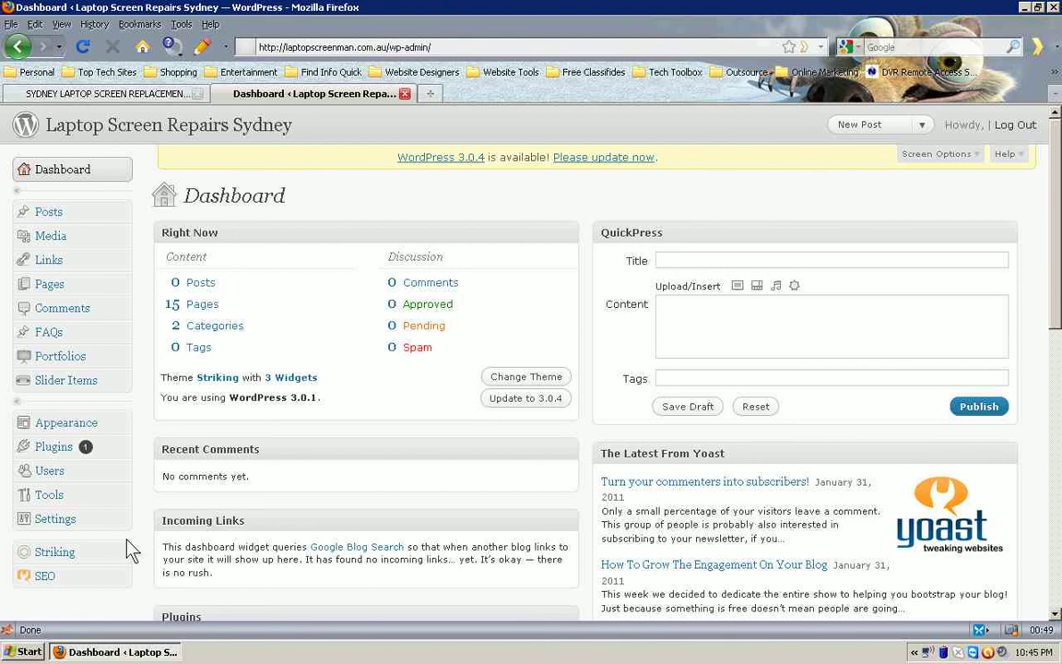
Step: Expand the Striking theme options and open its Color settings page
scroll(129, 550, "down", 4)
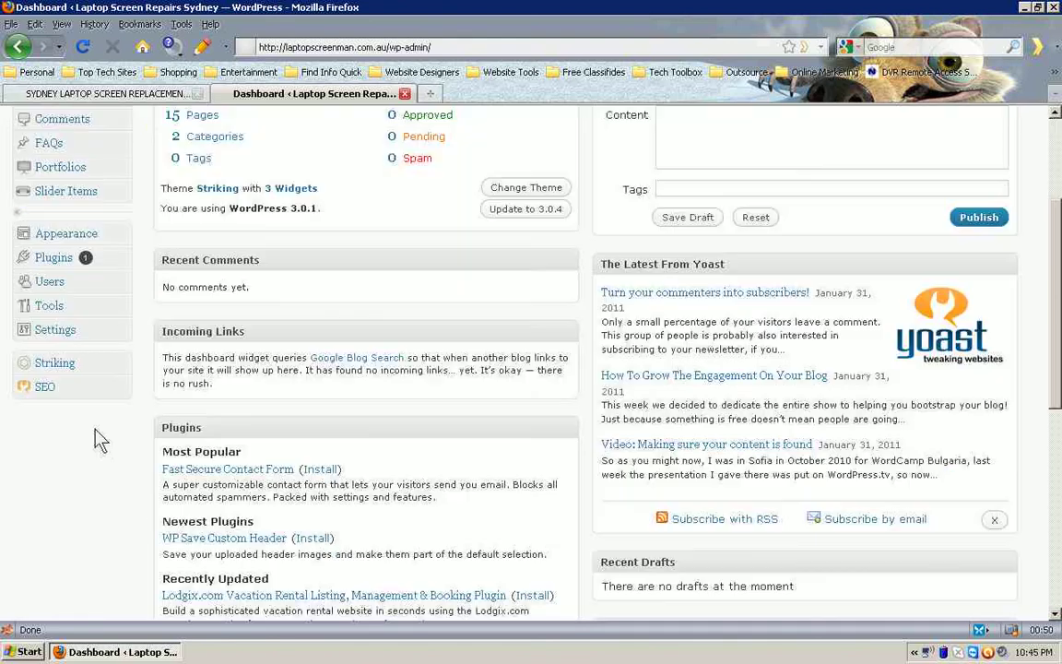
left_click(123, 365)
scroll(119, 367, "down", 2)
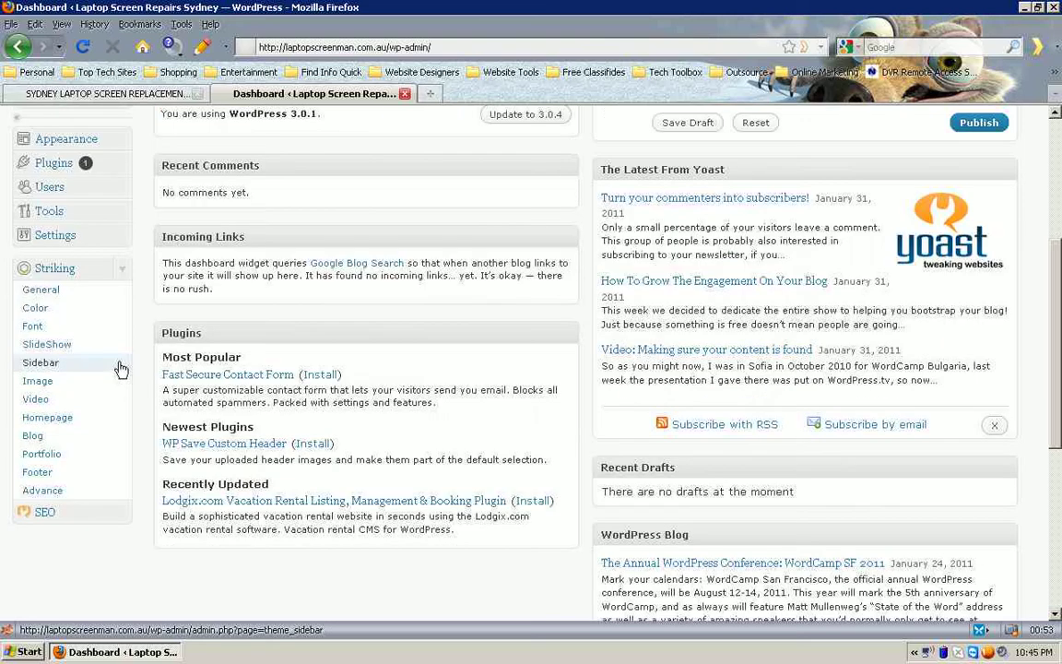
left_click(41, 318)
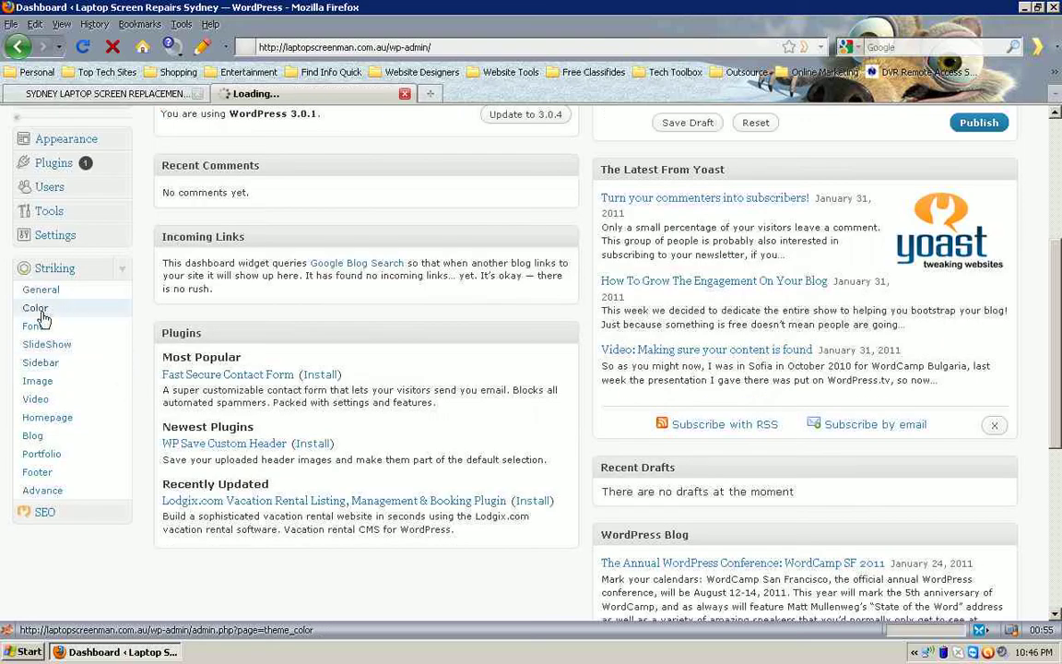
Step: Compare the live homepage's header, feature, page and footer backgrounds with the theme's general color settings
left_click(133, 96)
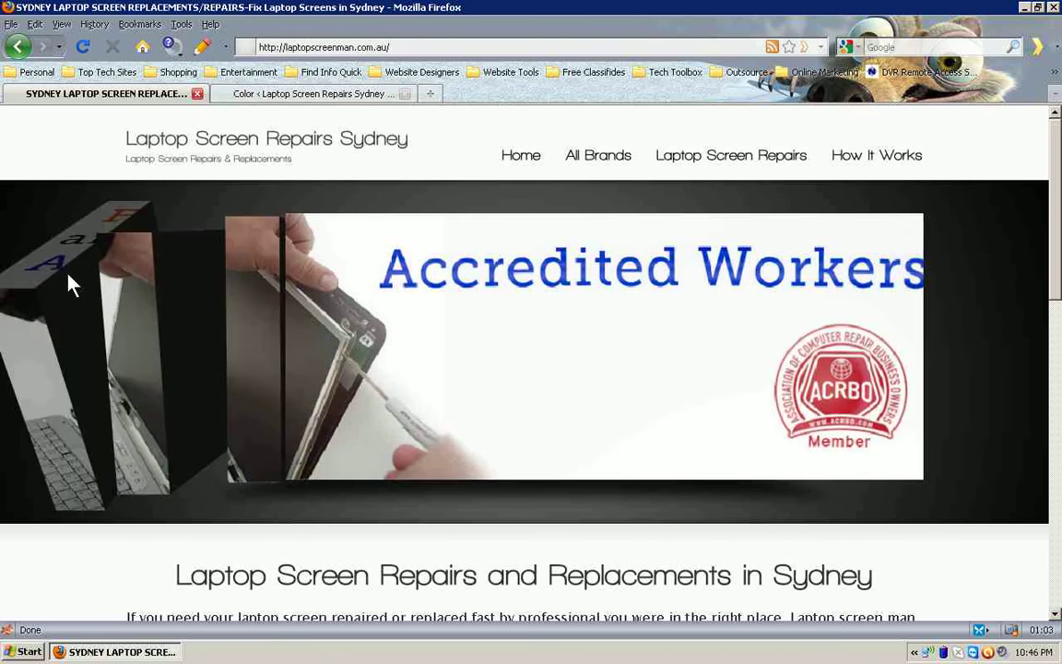
scroll(48, 285, "down", 3)
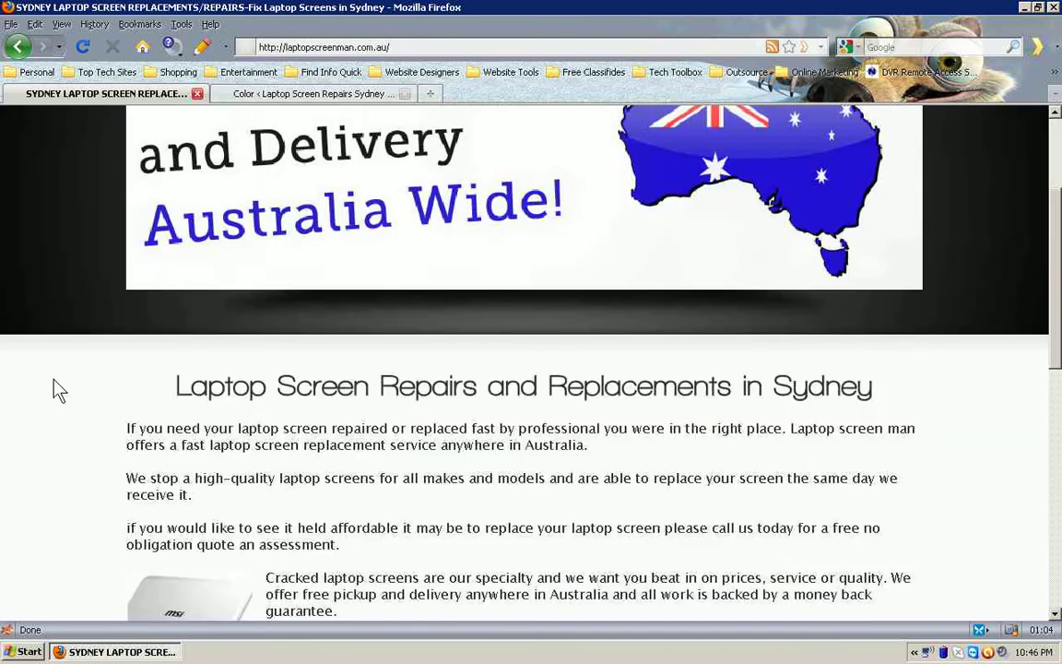
scroll(57, 387, "down", 10)
scroll(68, 356, "down", 2)
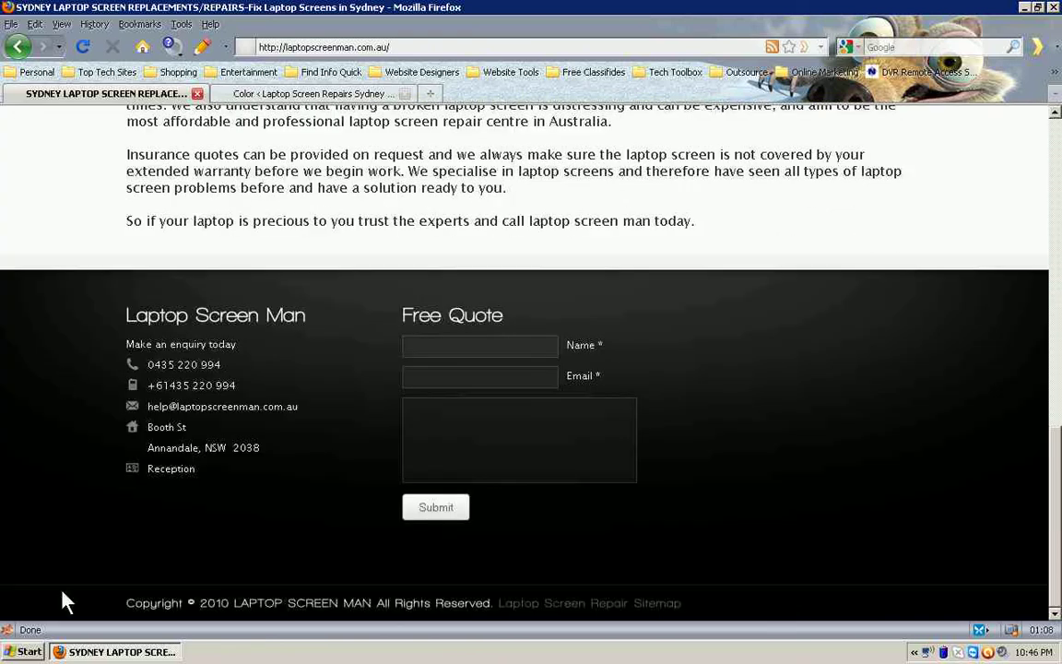
scroll(67, 607, "up", 10)
left_click(309, 93)
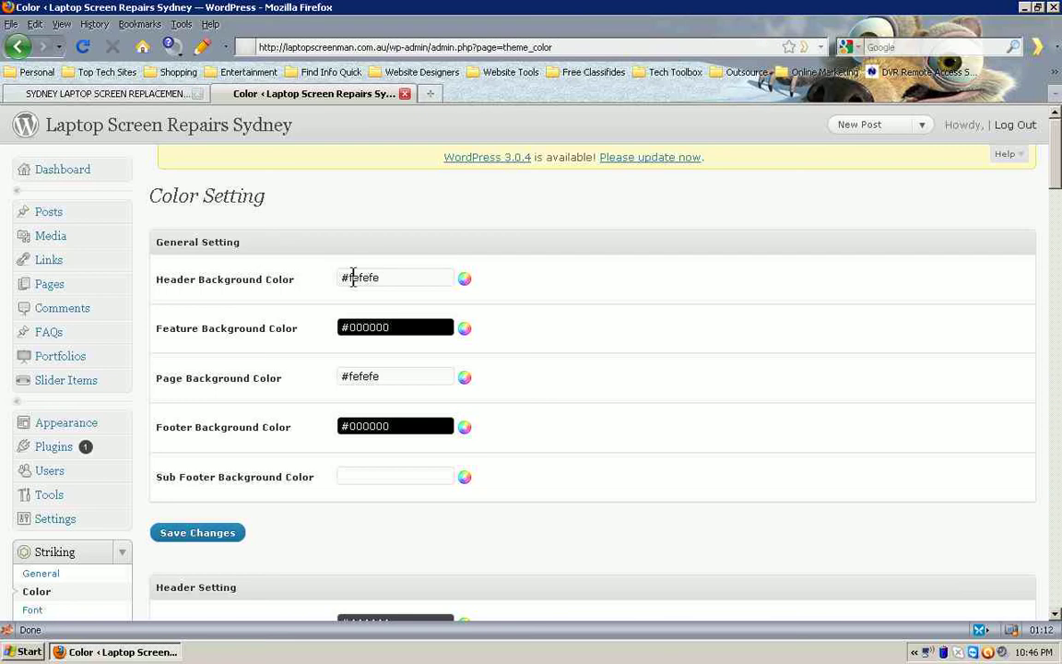
left_click(136, 93)
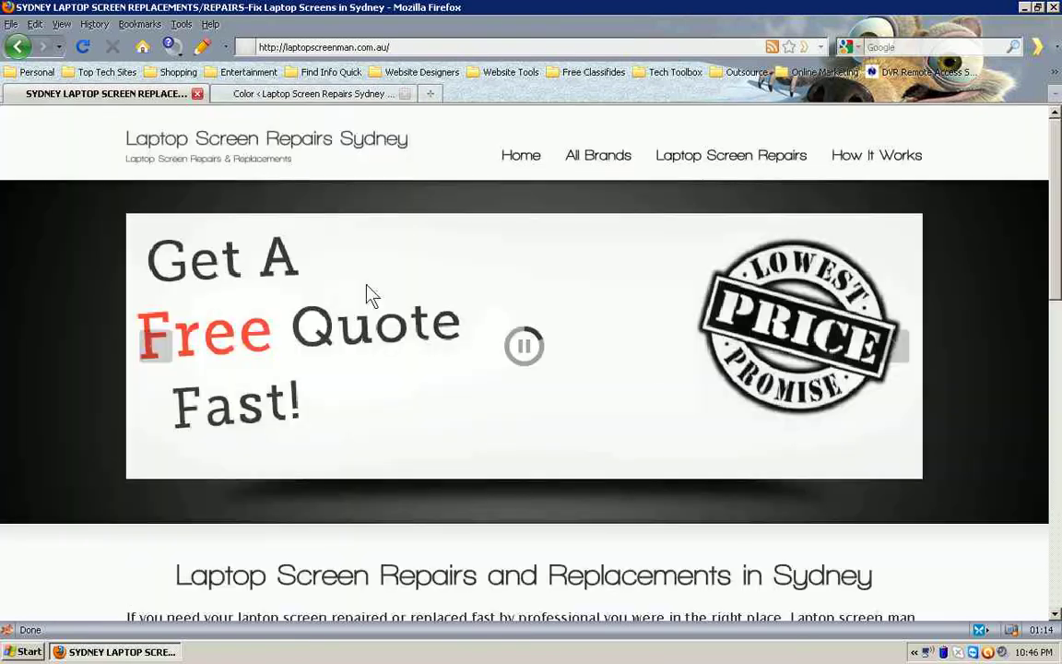
left_click(295, 94)
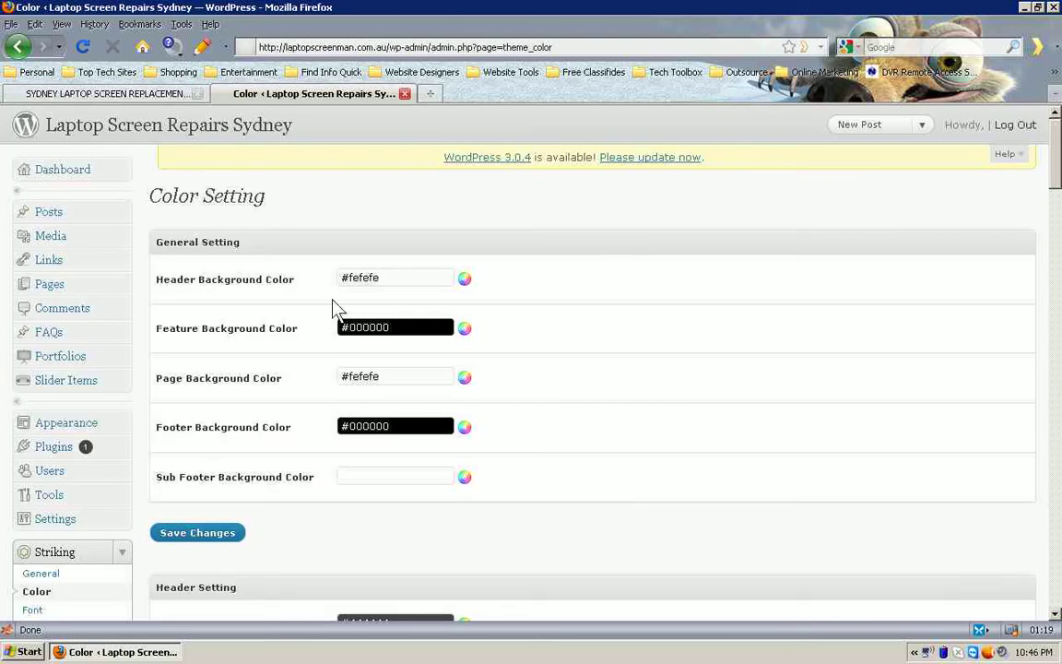
Step: Set both the Feature Background Color and the Footer Background Color to blue #0f00a3 and save the changes
left_click(464, 332)
left_click_drag(467, 342, 566, 407)
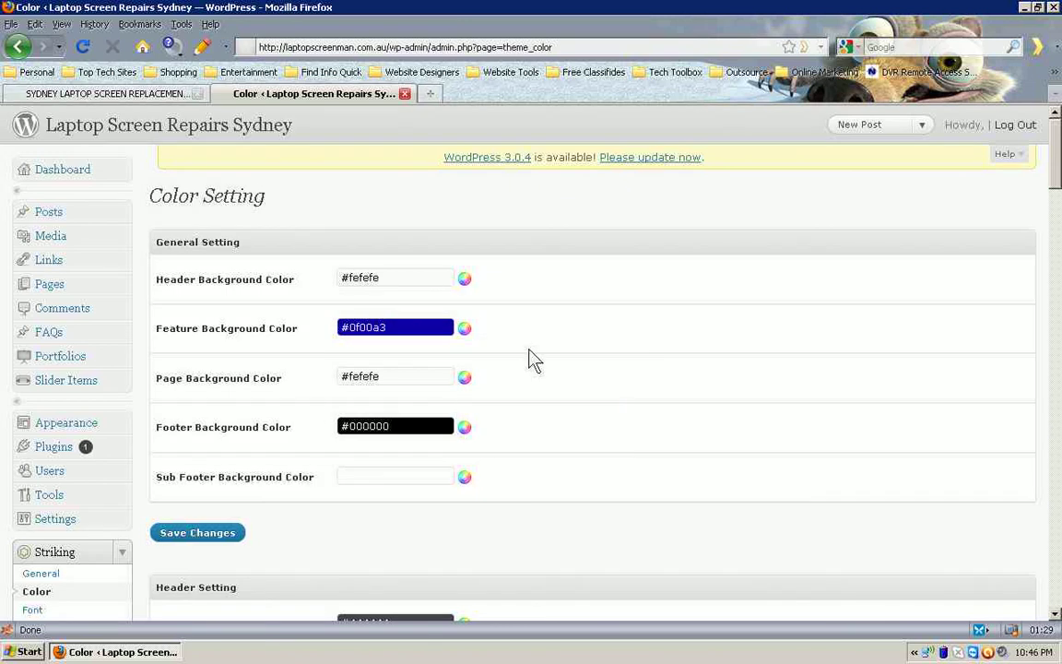
left_click(464, 429)
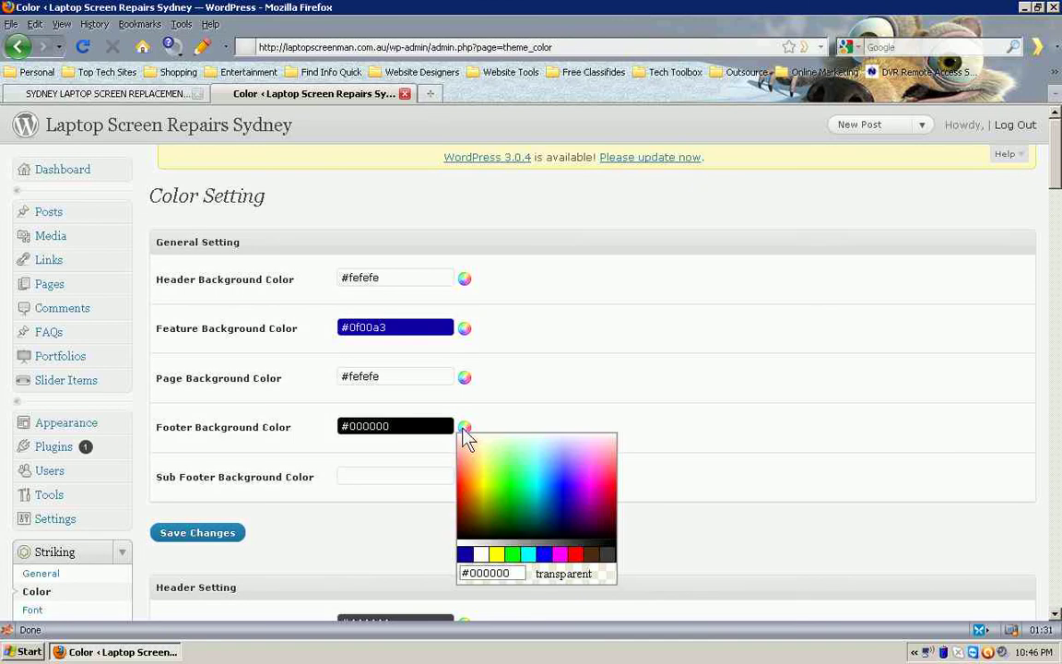
left_click(398, 328)
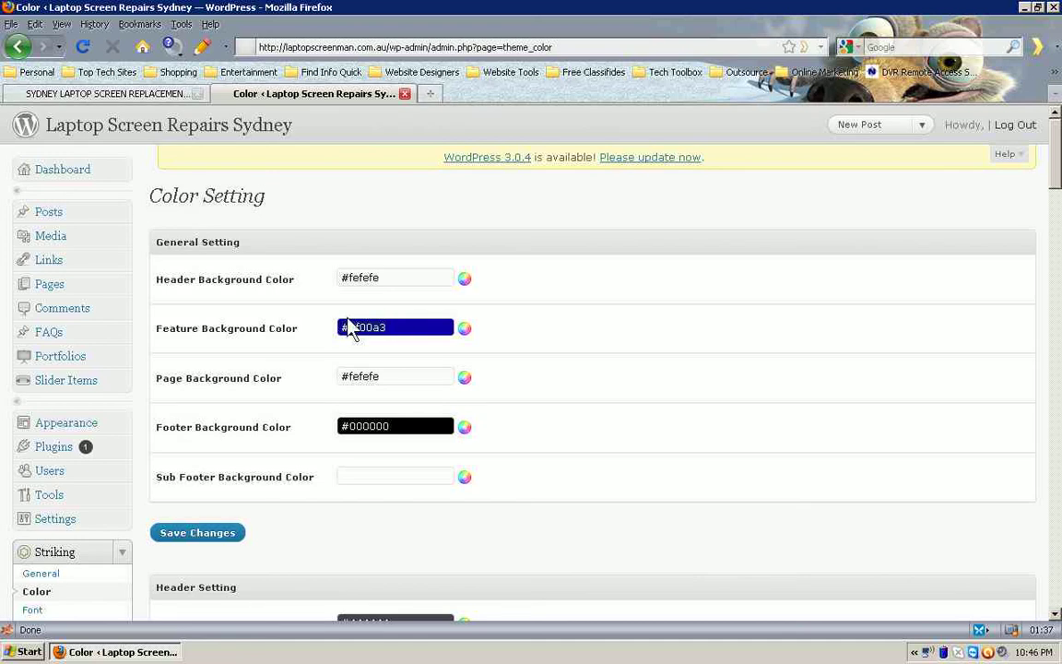
right_click(363, 329)
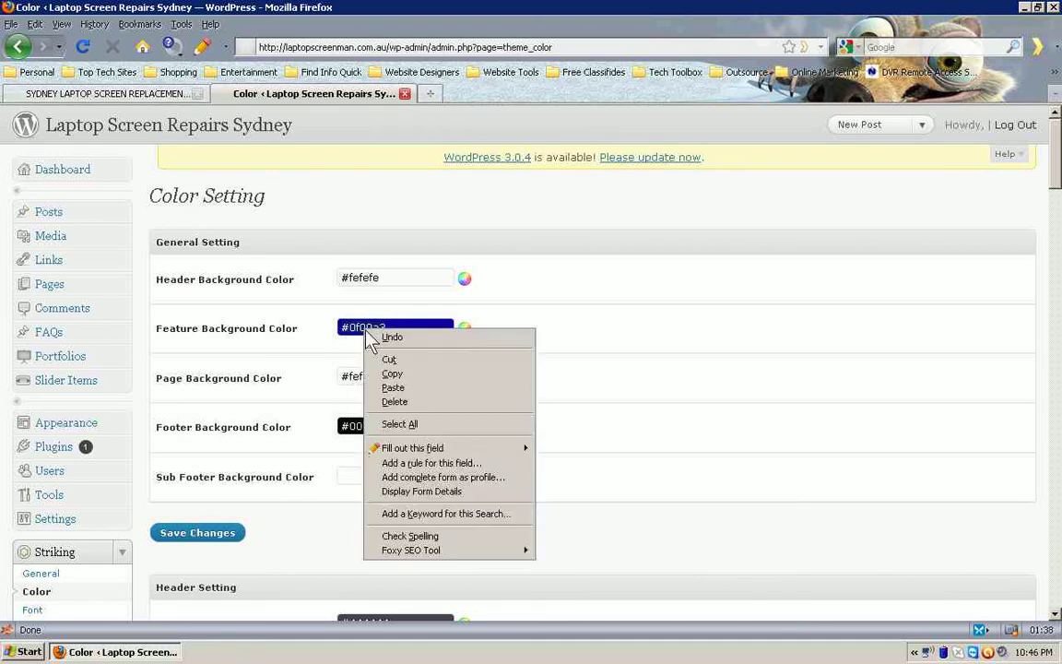
left_click(393, 373)
left_click_drag(408, 429, 289, 427)
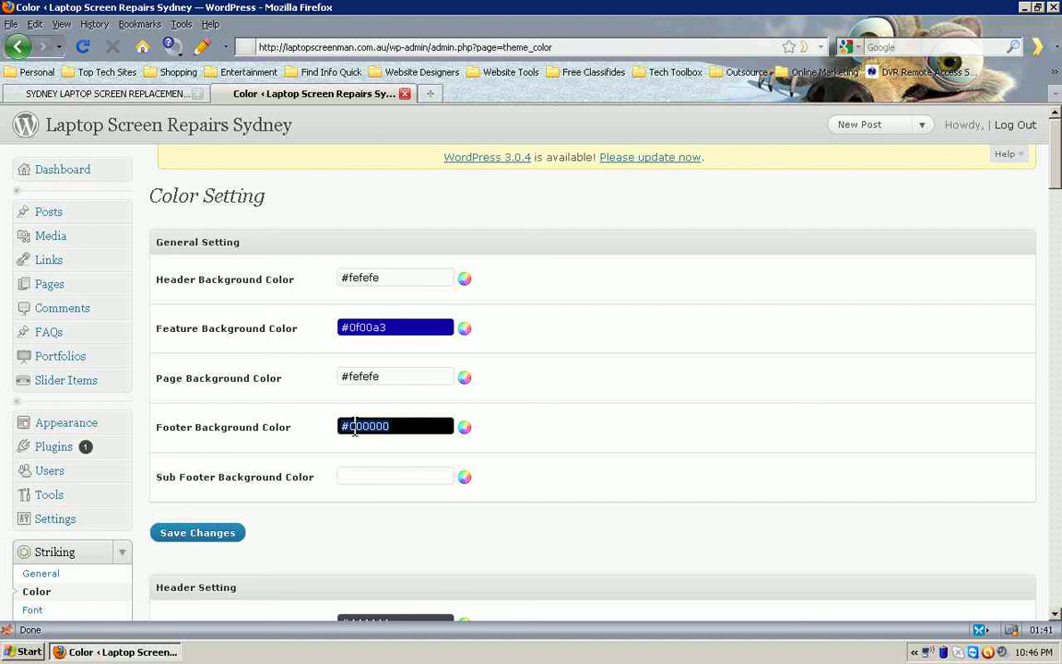
key("ctrl+v")
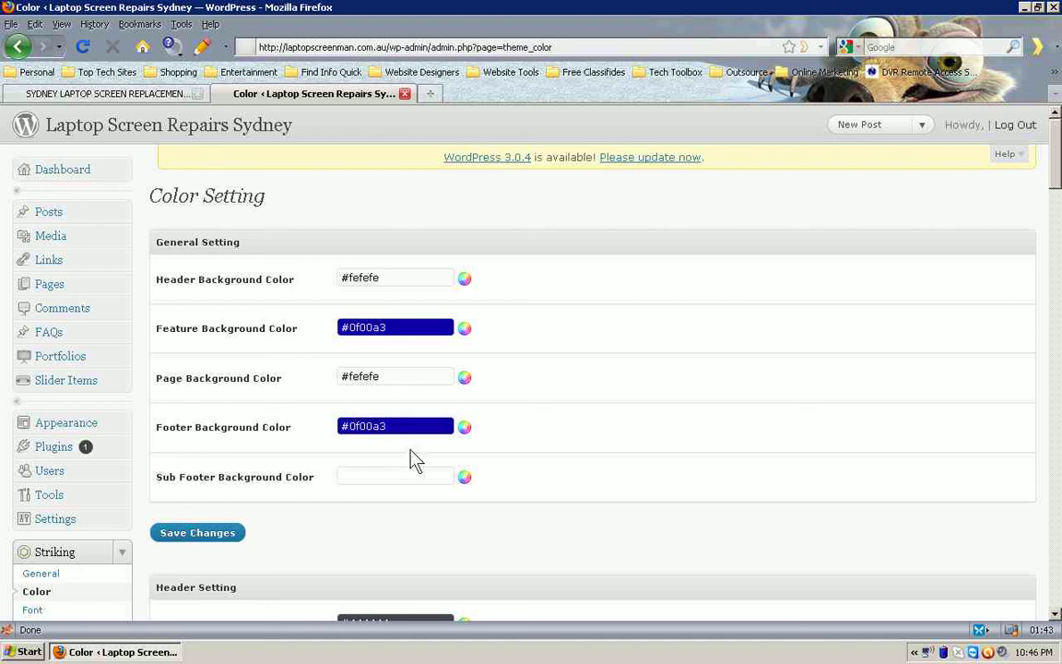
left_click(238, 532)
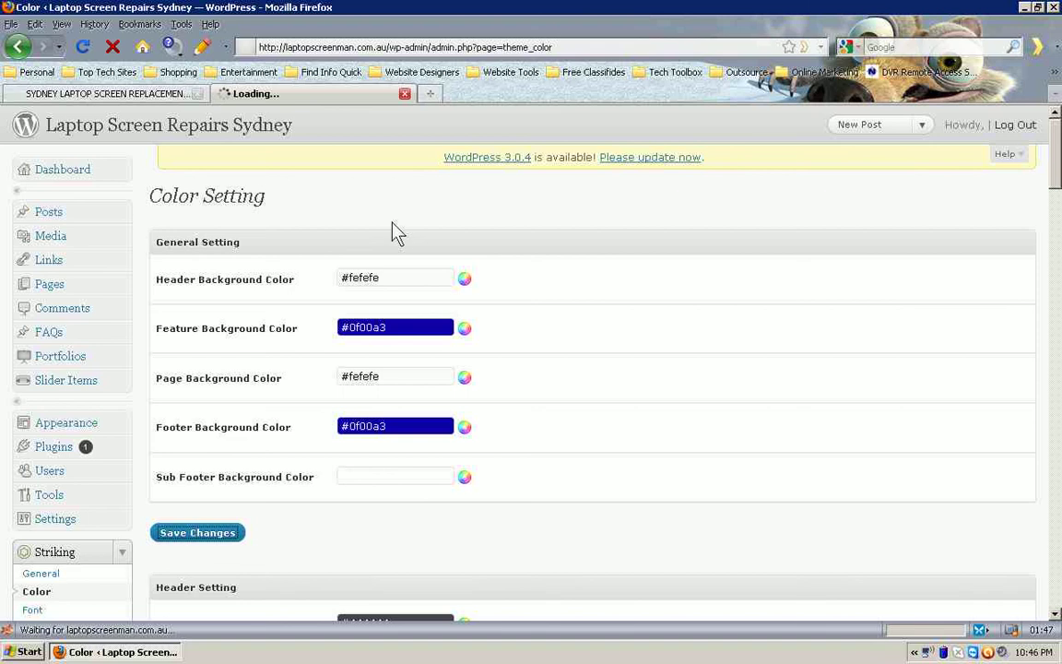
left_click(155, 96)
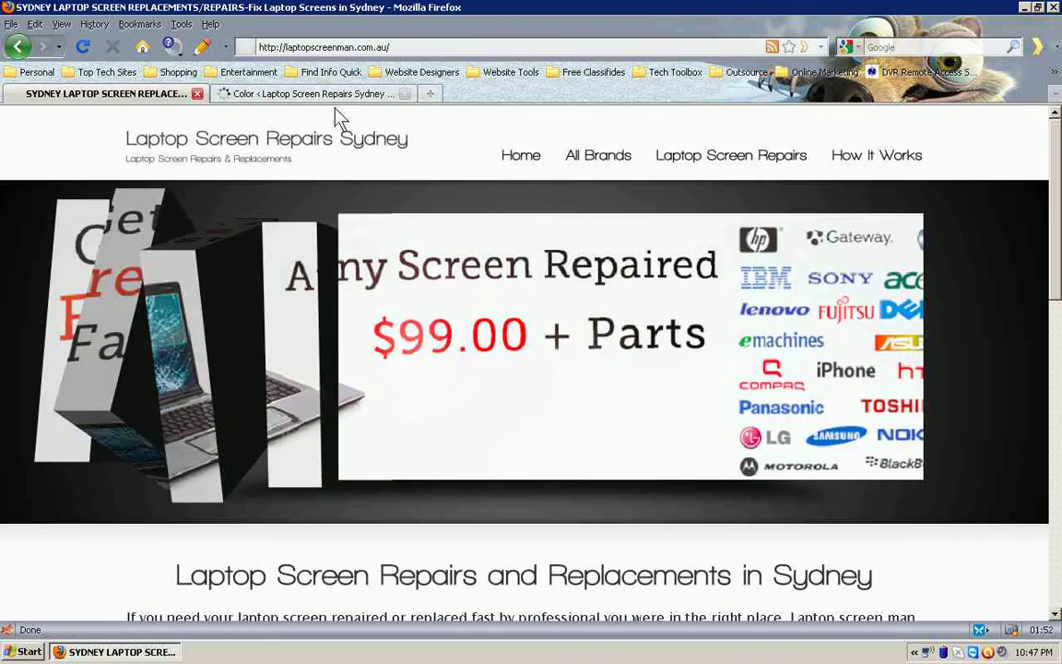
left_click(325, 46)
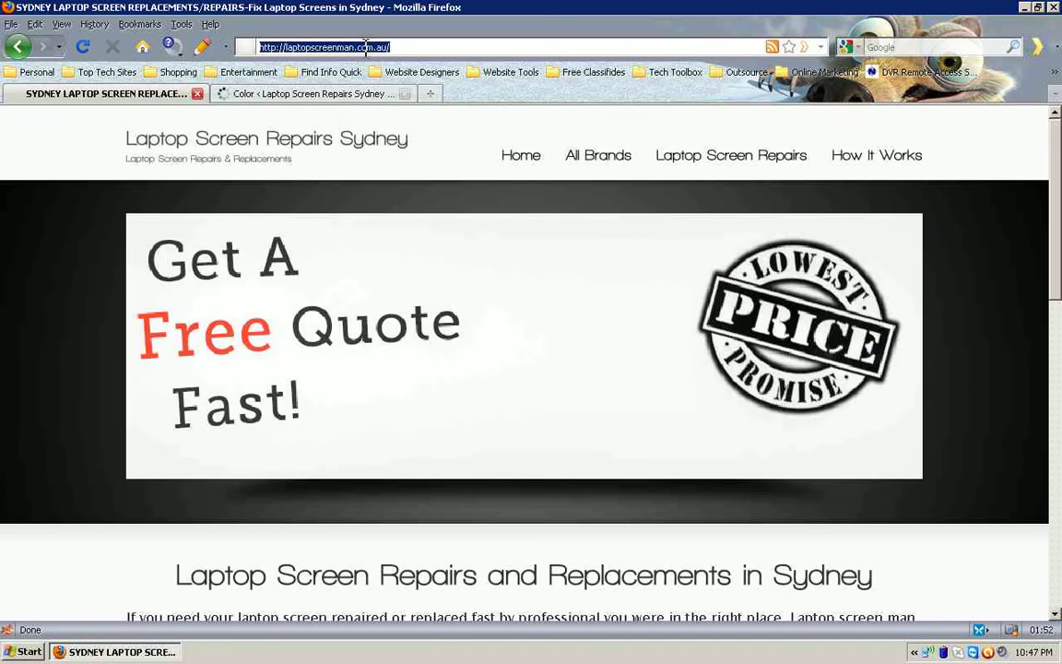
right_click(359, 45)
left_click(383, 87)
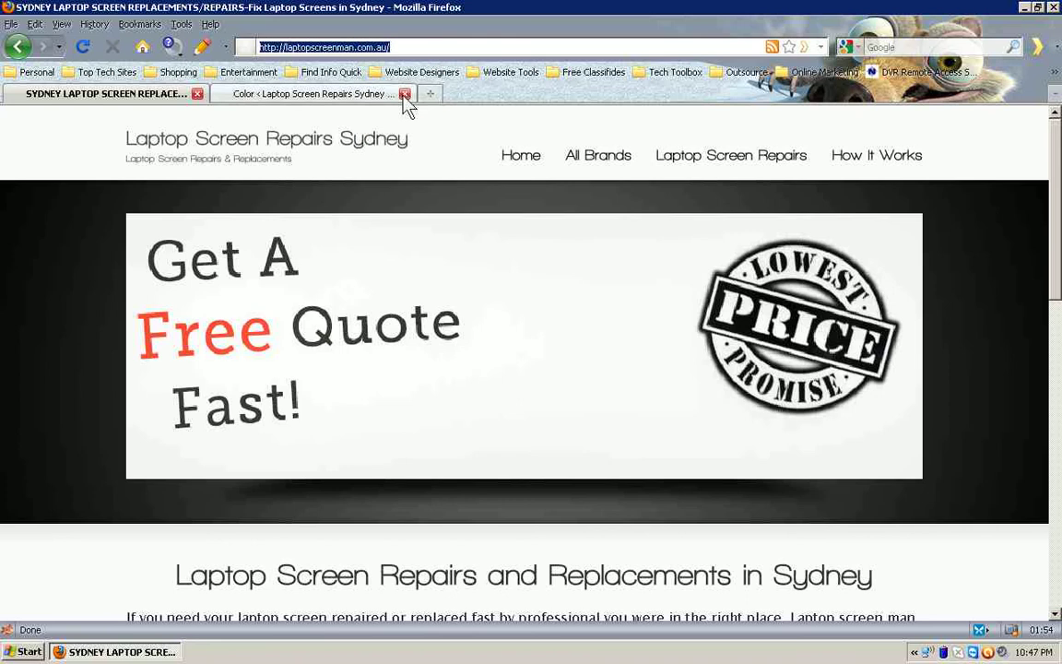
left_click(432, 93)
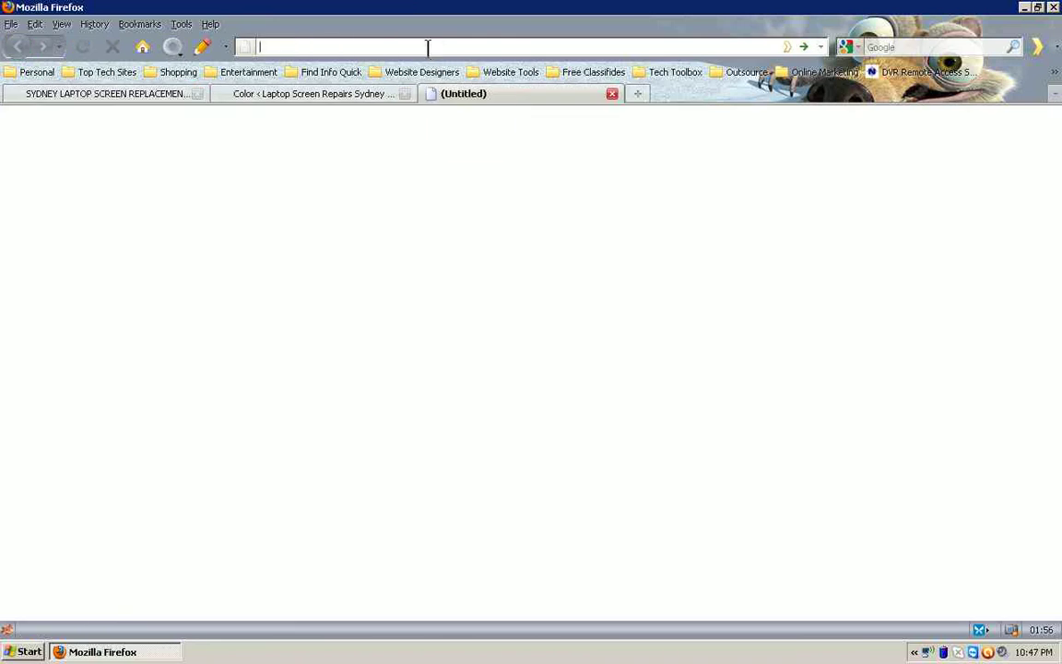
right_click(431, 52)
left_click(464, 112)
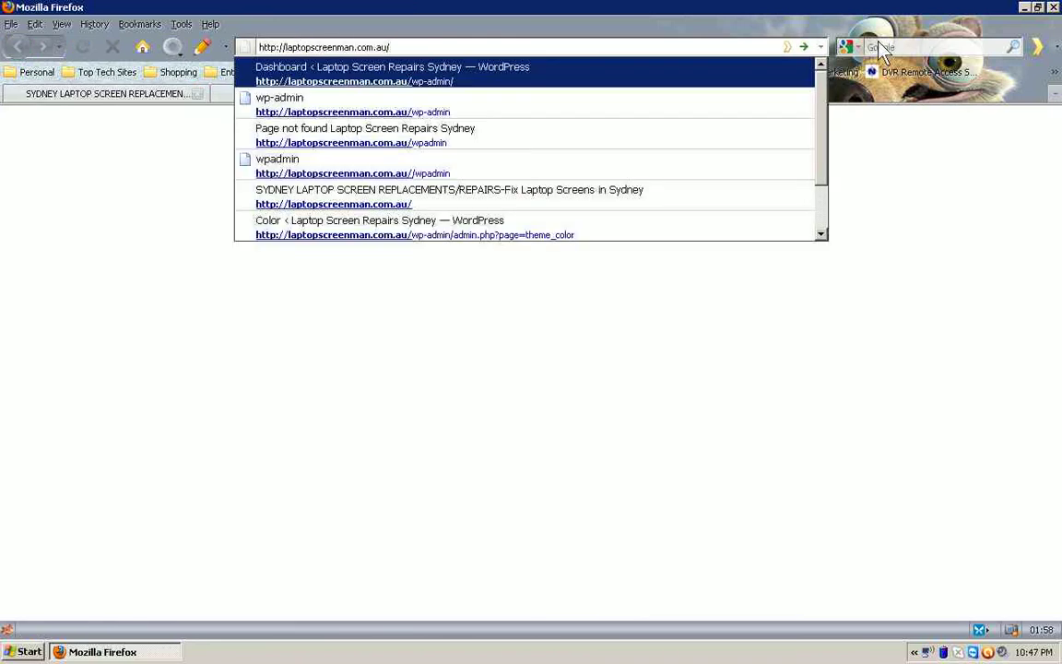
key("Return")
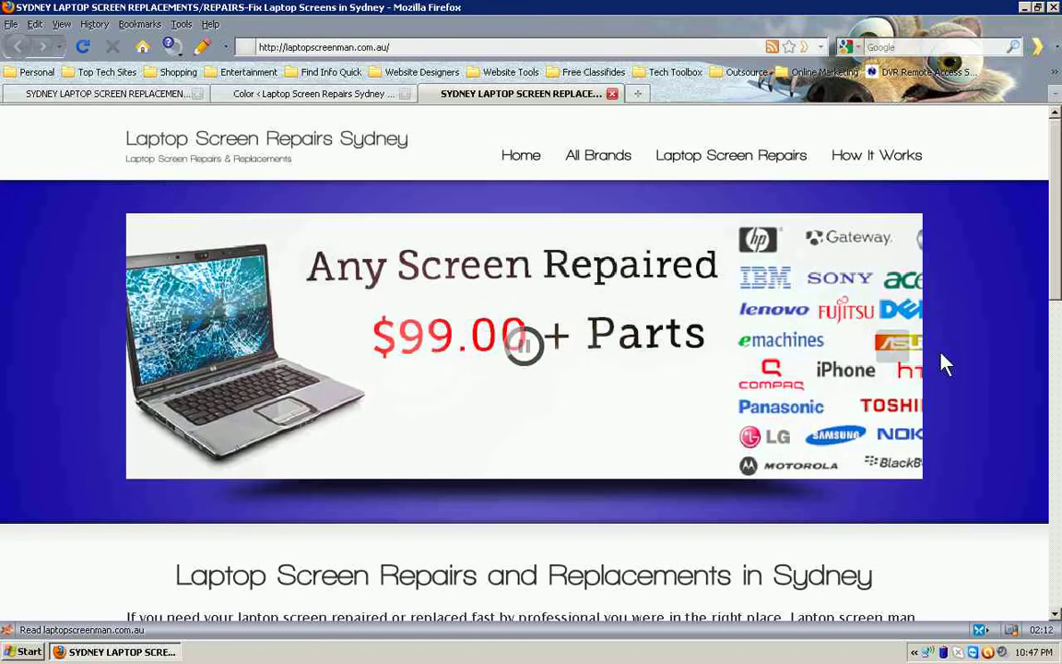
Step: Examine the feature and footer backgrounds on the freshly loaded homepage and compare them with the previously loaded copy
scroll(943, 361, "down", 15)
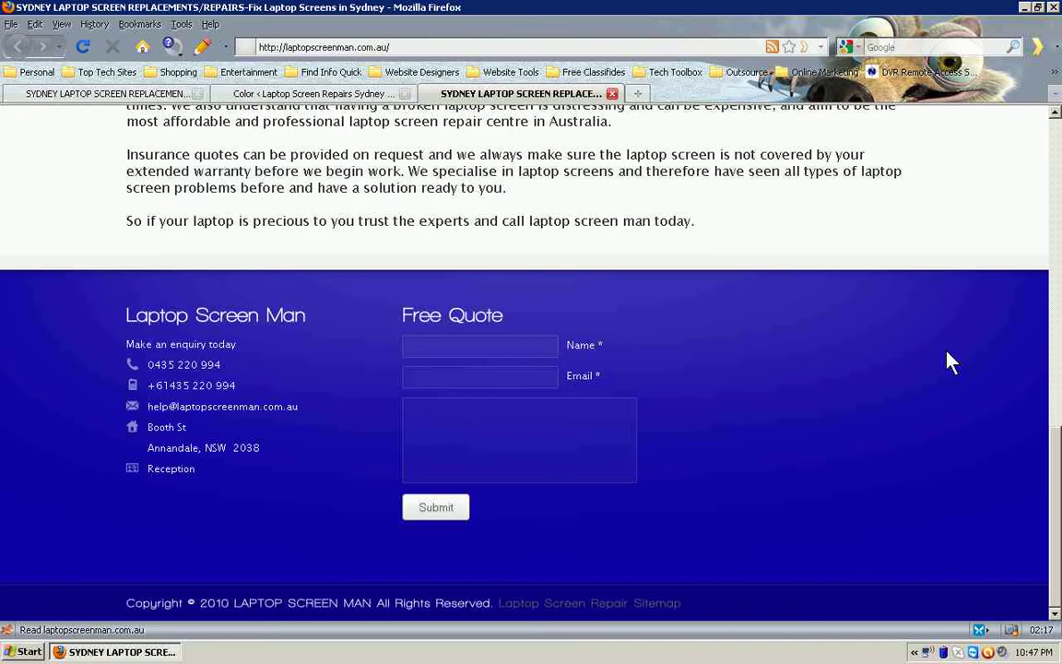
scroll(949, 360, "up", 15)
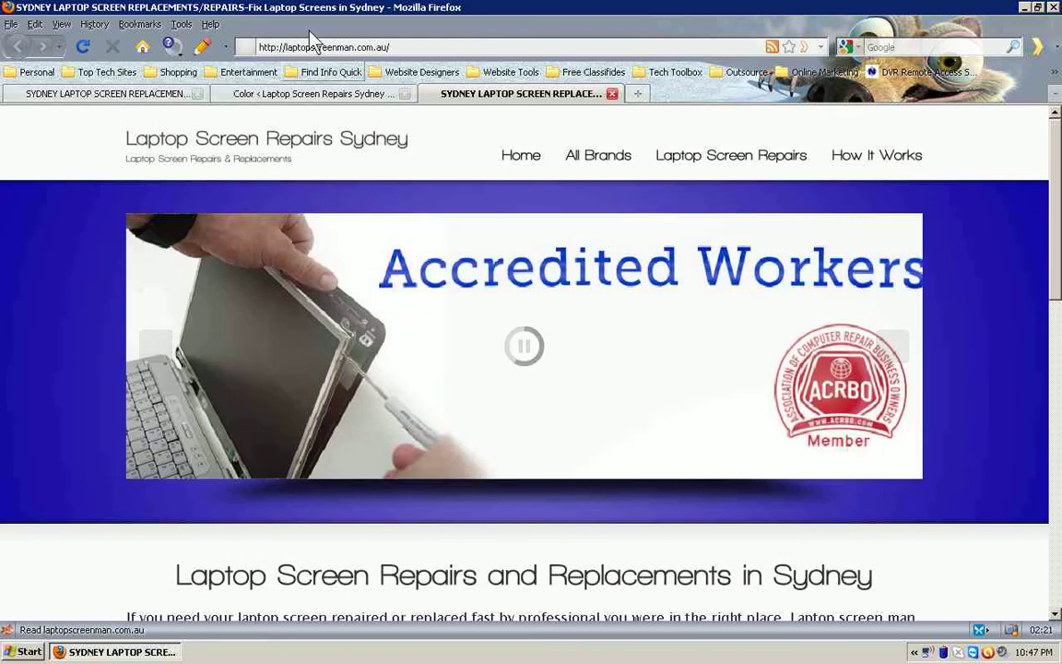
left_click(150, 103)
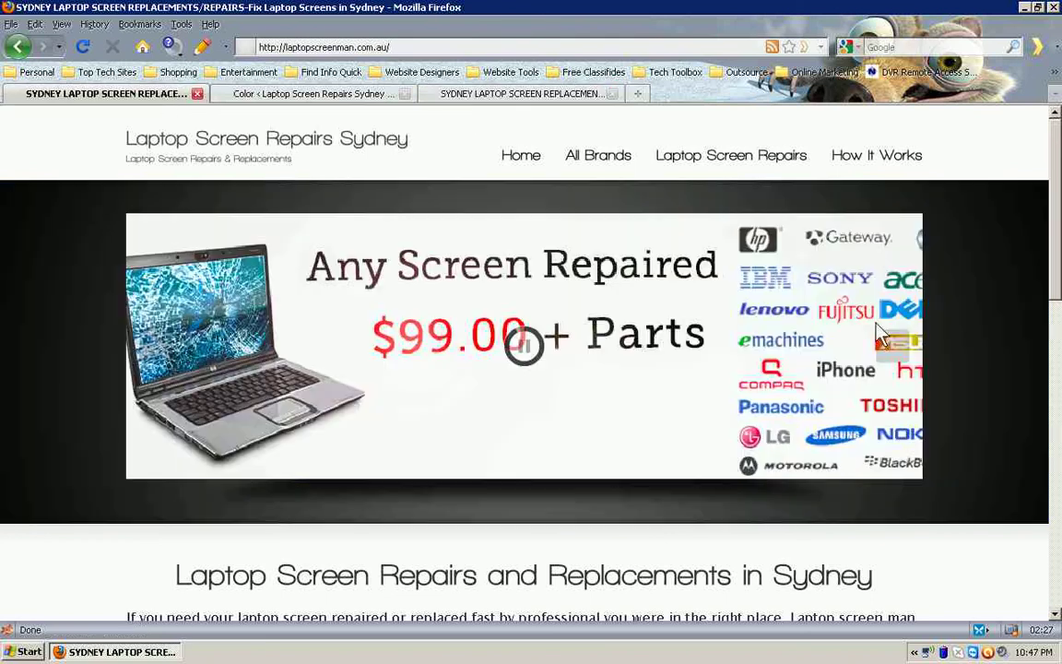
Step: Review the recoloured live homepage from the slideshow feature area down through the page text
scroll(754, 303, "down", 5)
left_click(552, 96)
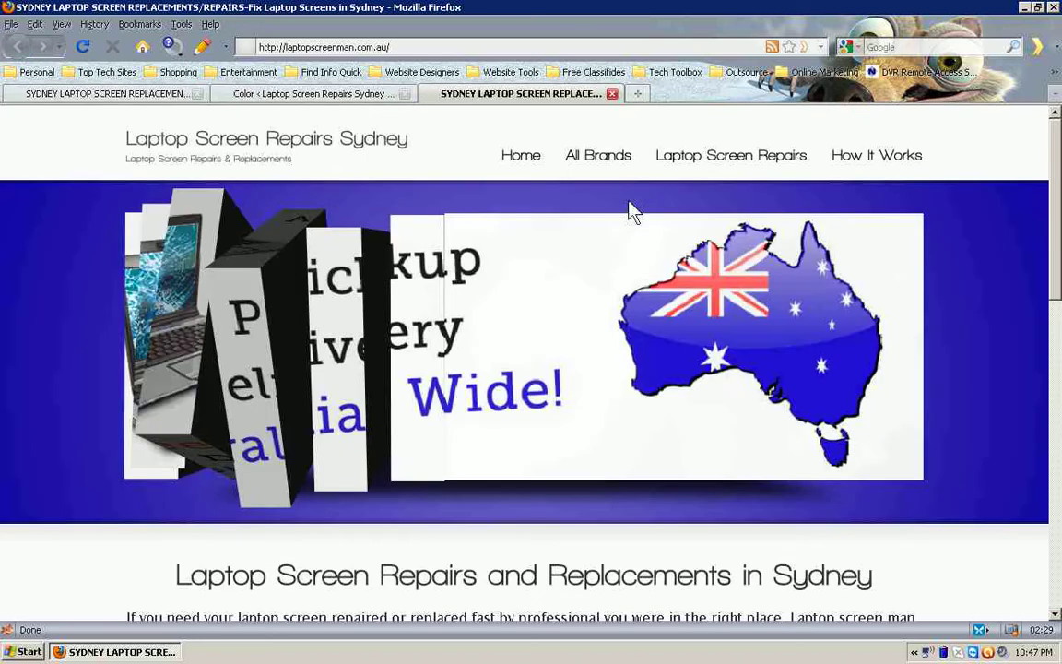
scroll(470, 438, "down", 3)
scroll(471, 436, "down", 10)
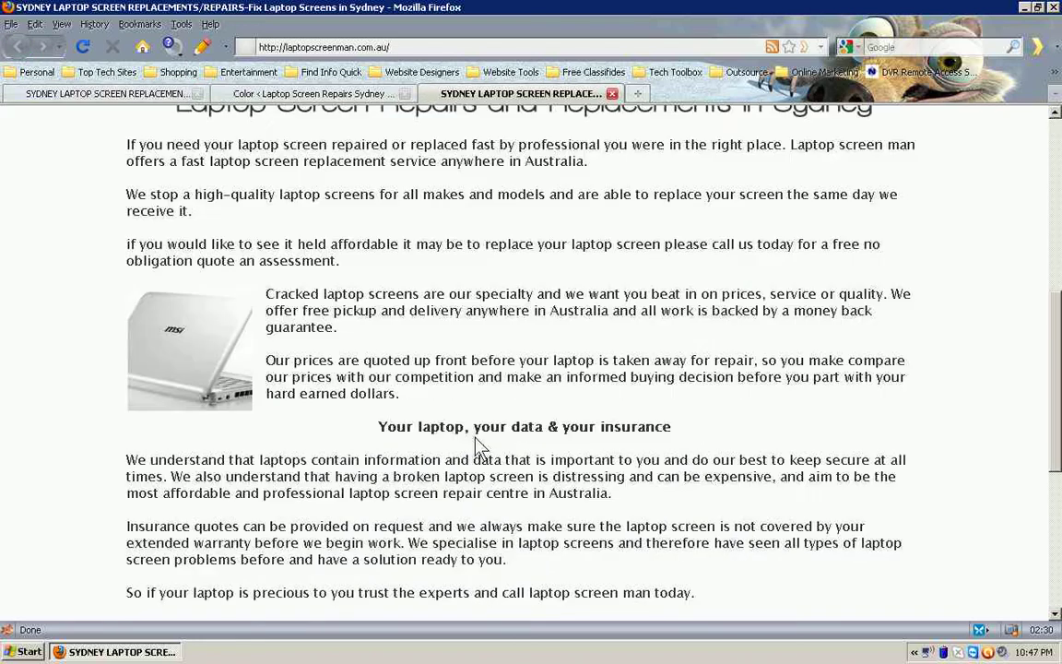
scroll(330, 237, "up", 13)
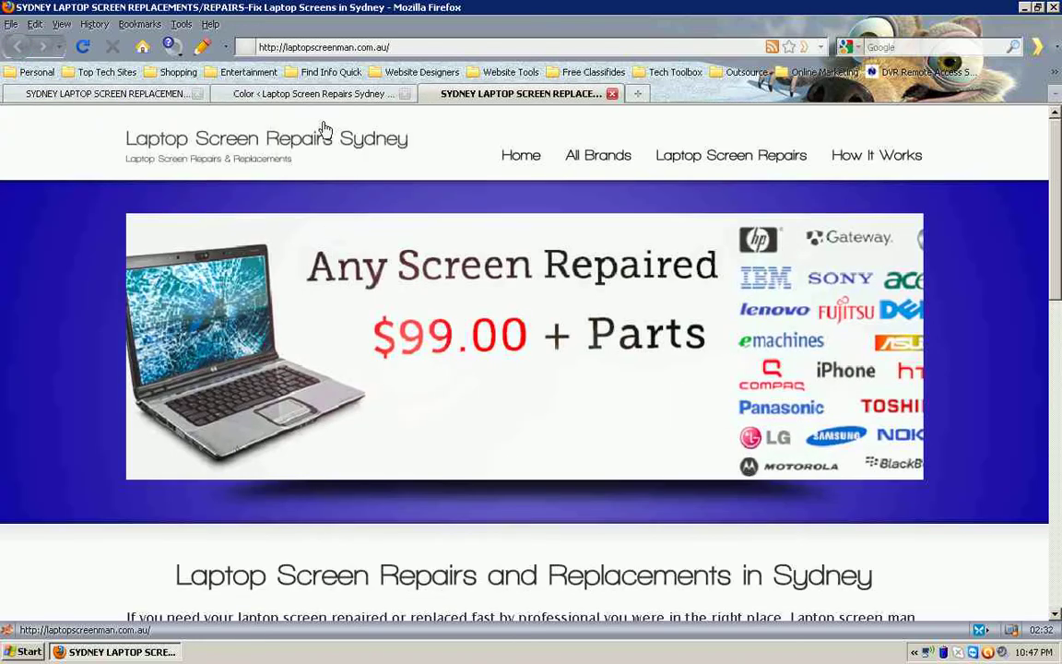
Step: Return to the theme's Color Setting page and review the Header Setting and Feature Setting color options
left_click(318, 93)
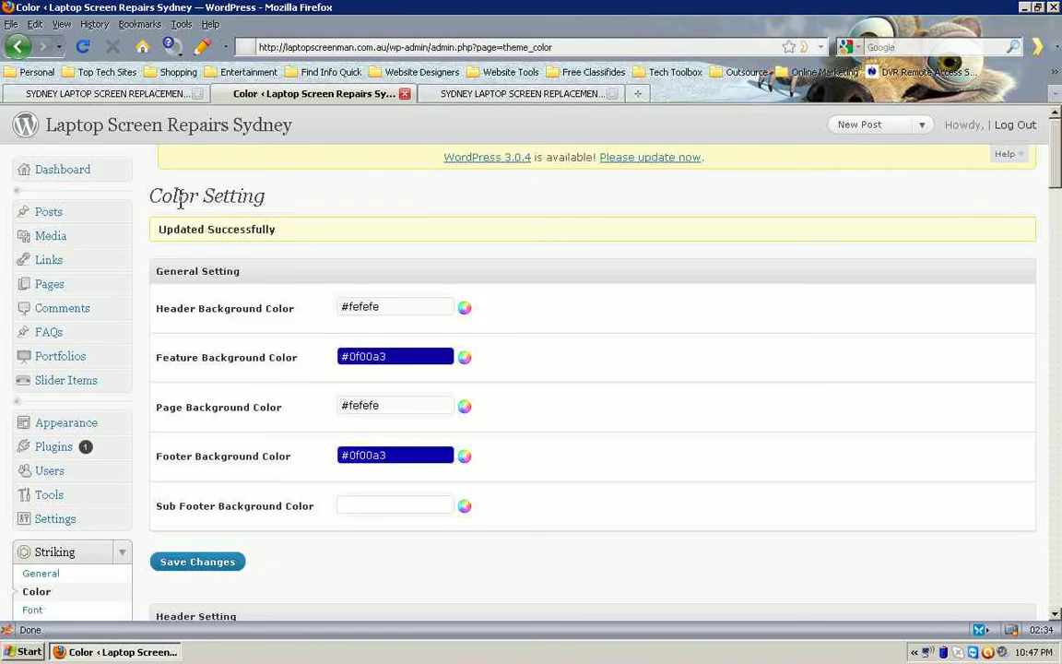
scroll(515, 442, "down", 5)
scroll(518, 443, "down", 2)
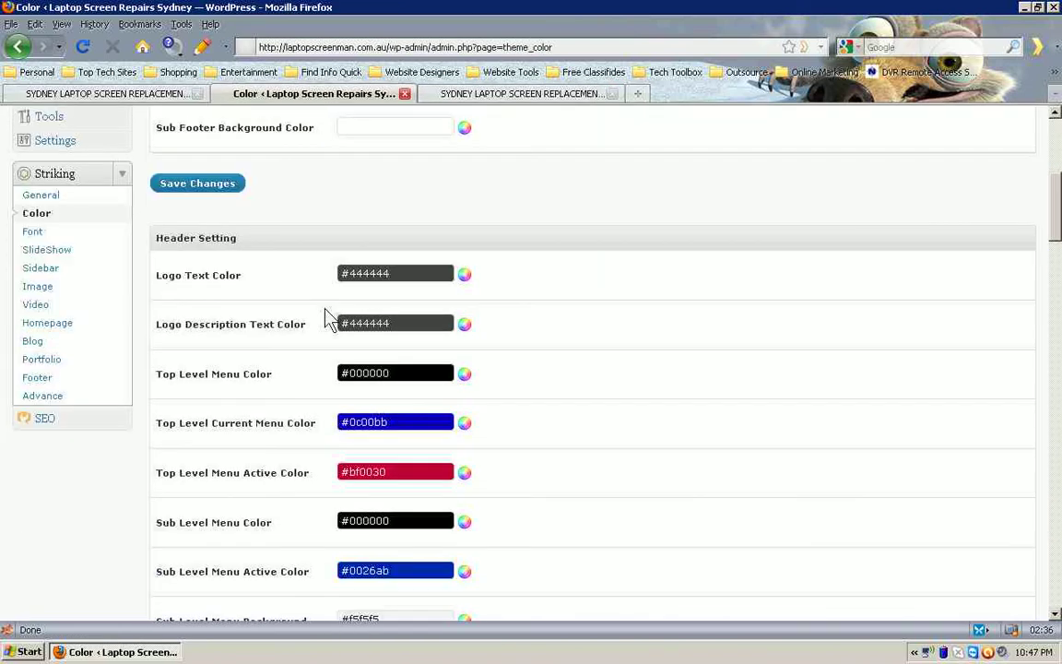
scroll(280, 308, "down", 2)
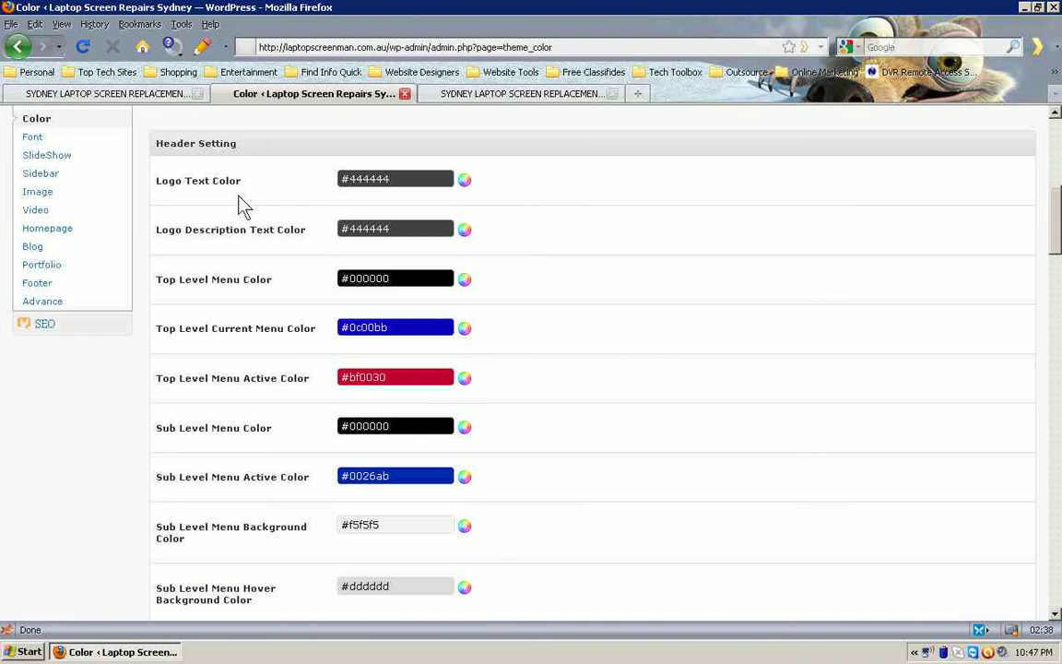
scroll(275, 344, "down", 5)
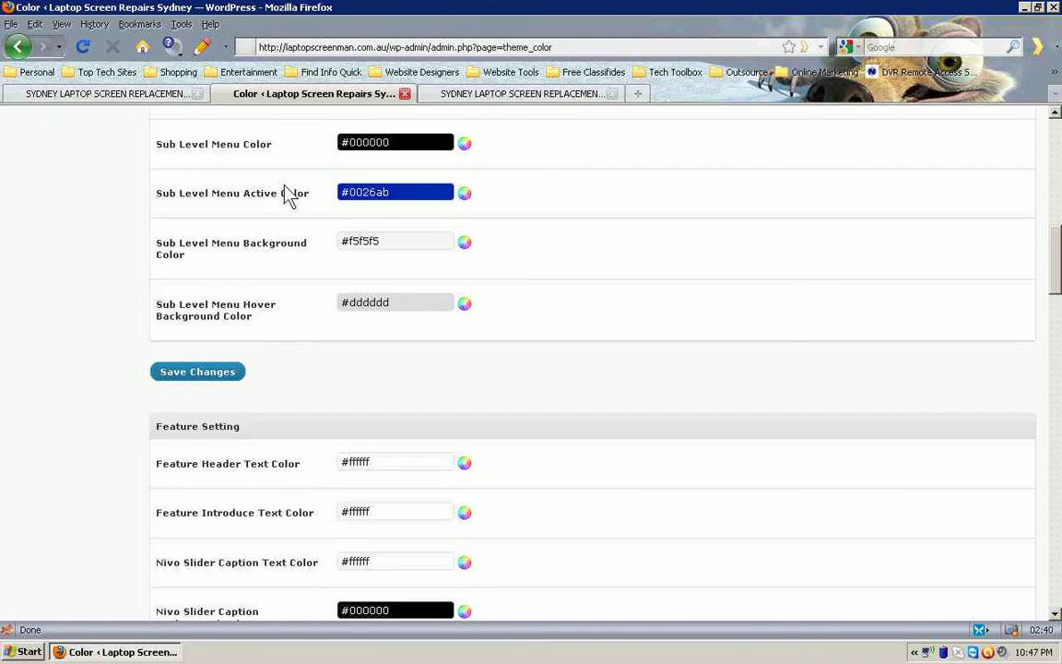
scroll(323, 392, "down", 4)
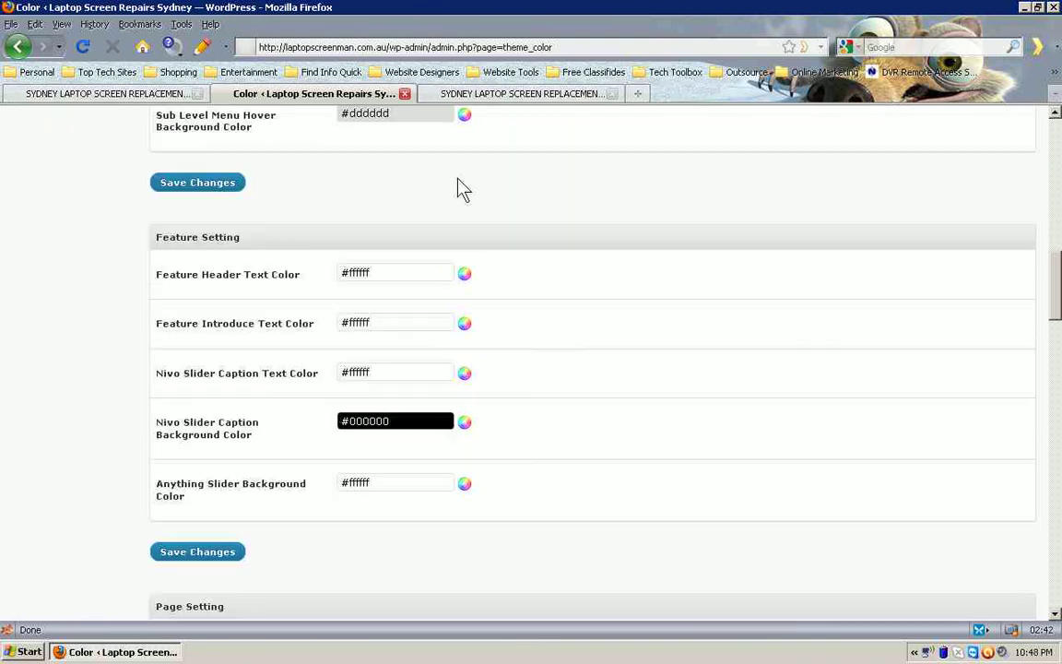
scroll(441, 360, "up", 12)
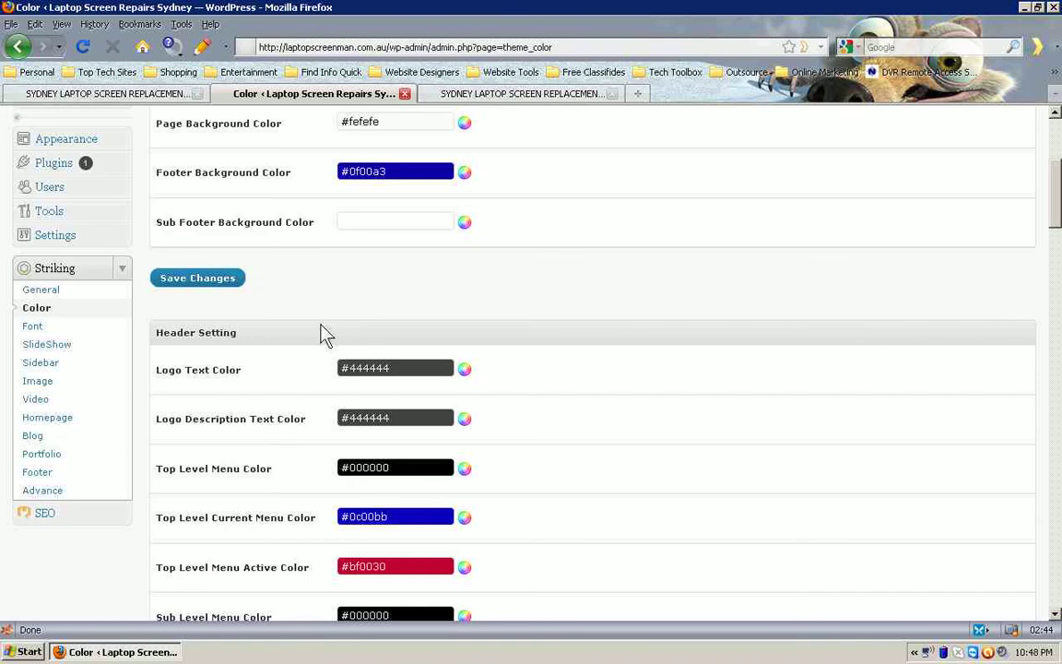
Step: Survey the remaining color options, including page text, H1 to H6 headings, breadcrumbs, divider lines, tabs and minitabs
scroll(338, 425, "down", 6)
scroll(341, 429, "down", 4)
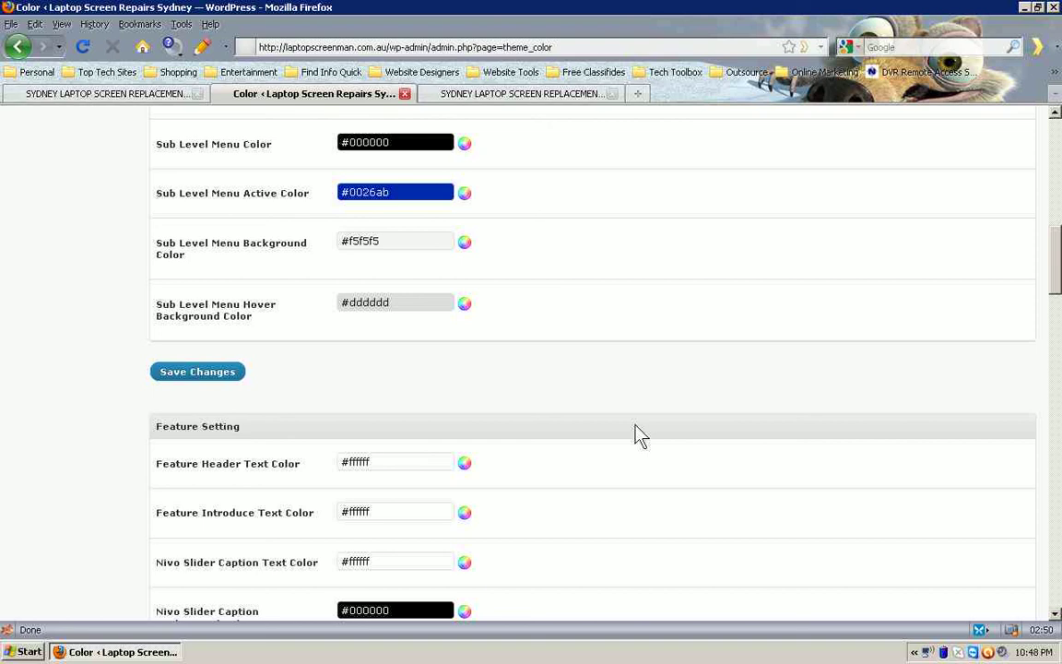
scroll(641, 433, "down", 12)
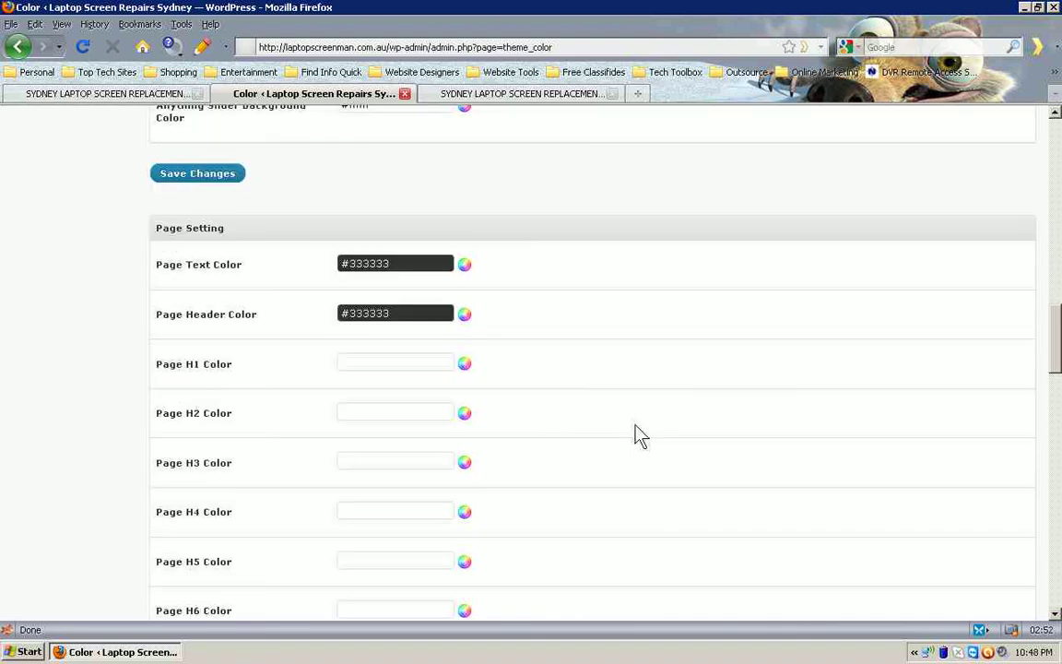
scroll(641, 434, "down", 20)
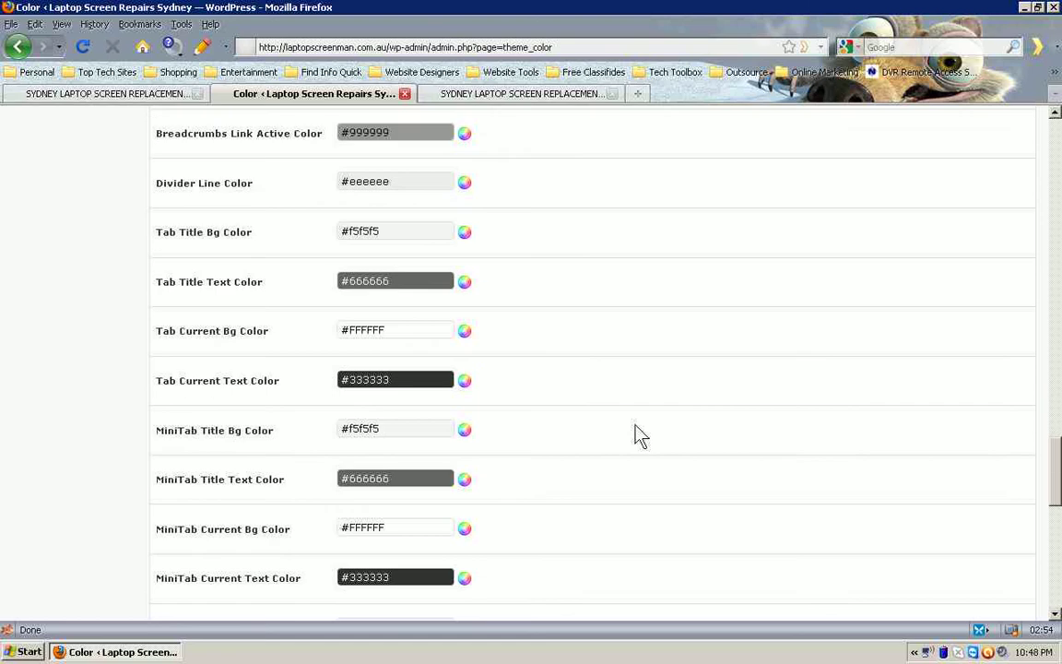
left_click_drag(1056, 503, 1060, 149)
scroll(656, 368, "down", 4)
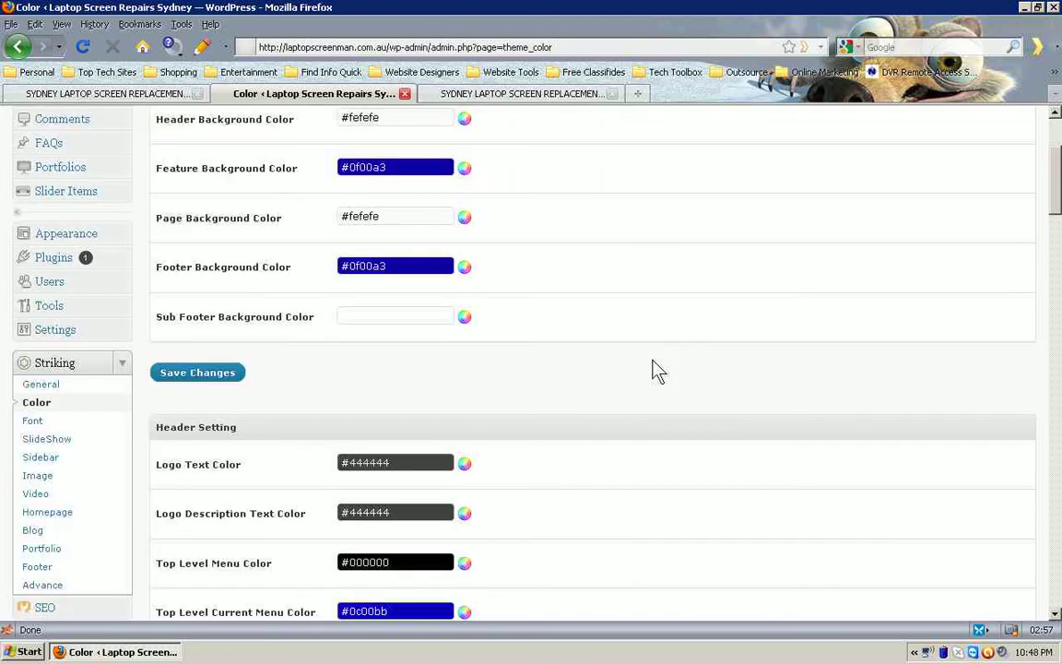
scroll(657, 369, "down", 4)
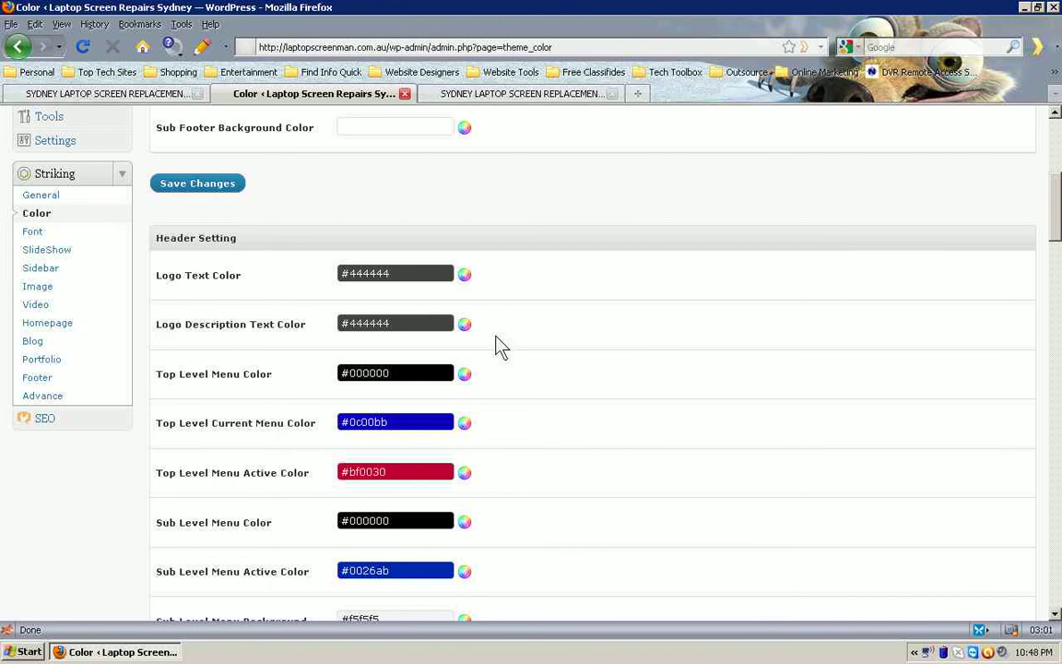
Step: Open the Striking theme's Font settings and look over the live homepage down to its footer while they load
left_click(33, 231)
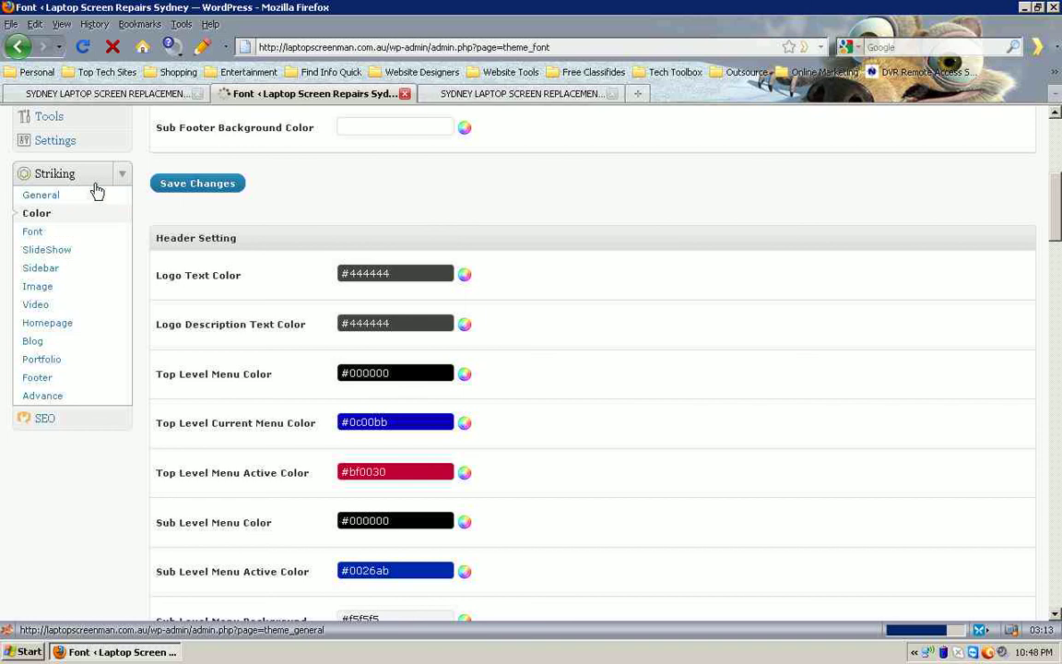
left_click(466, 96)
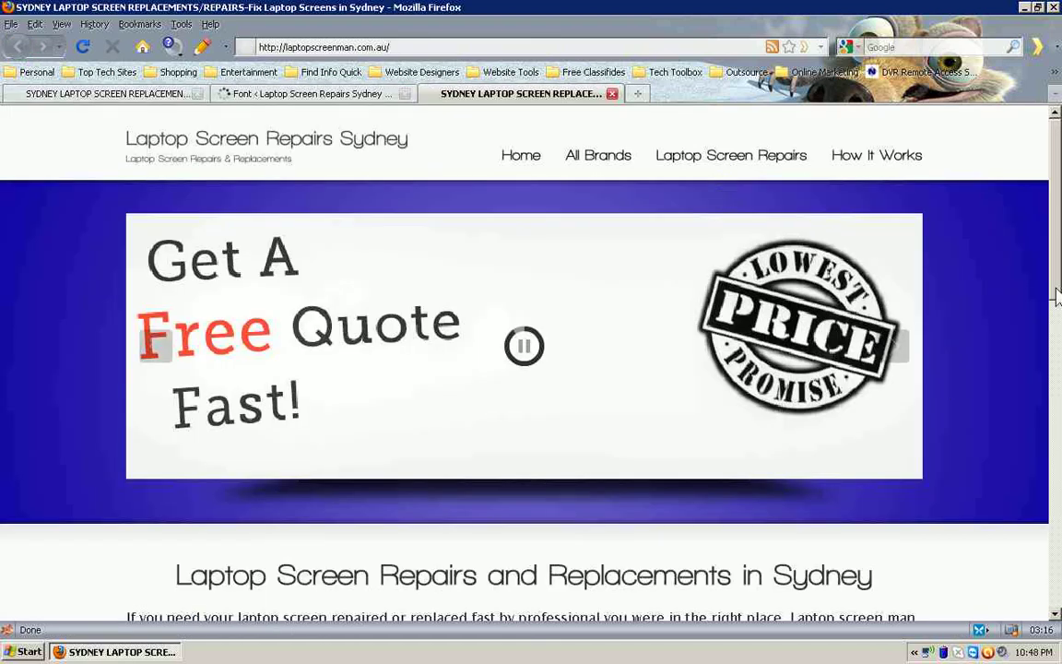
left_click_drag(1057, 293, 1057, 361)
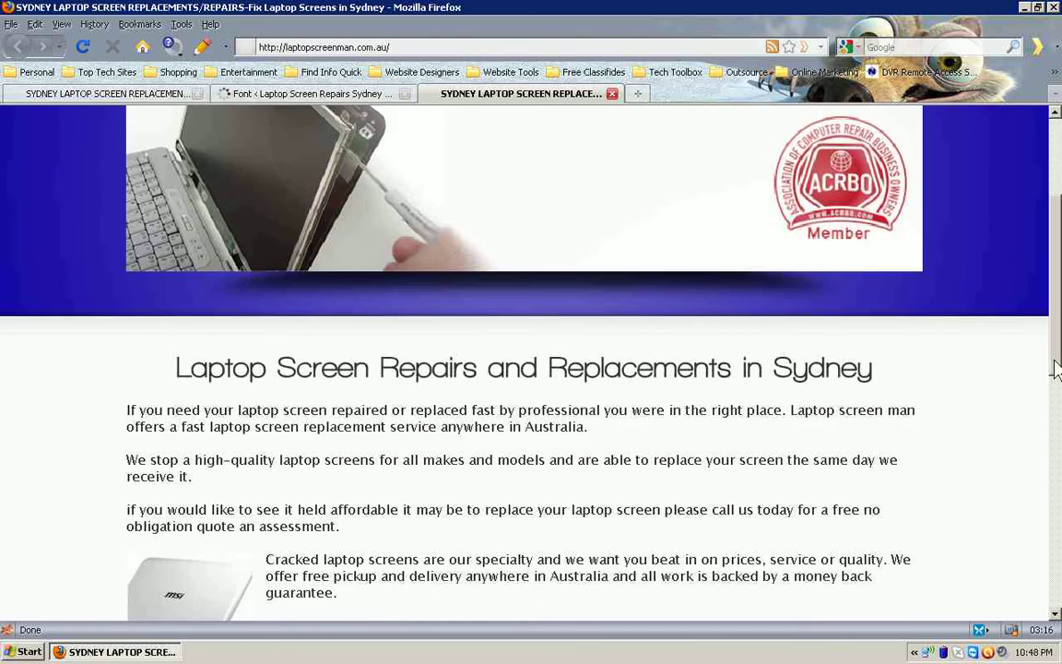
scroll(1057, 369, "down", 10)
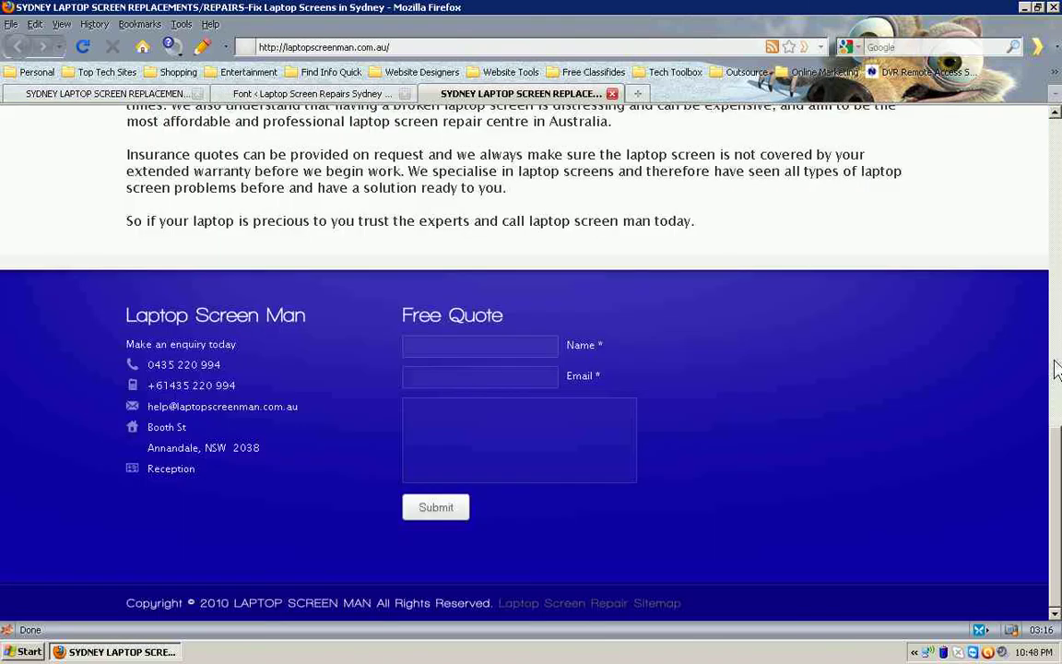
key("Home")
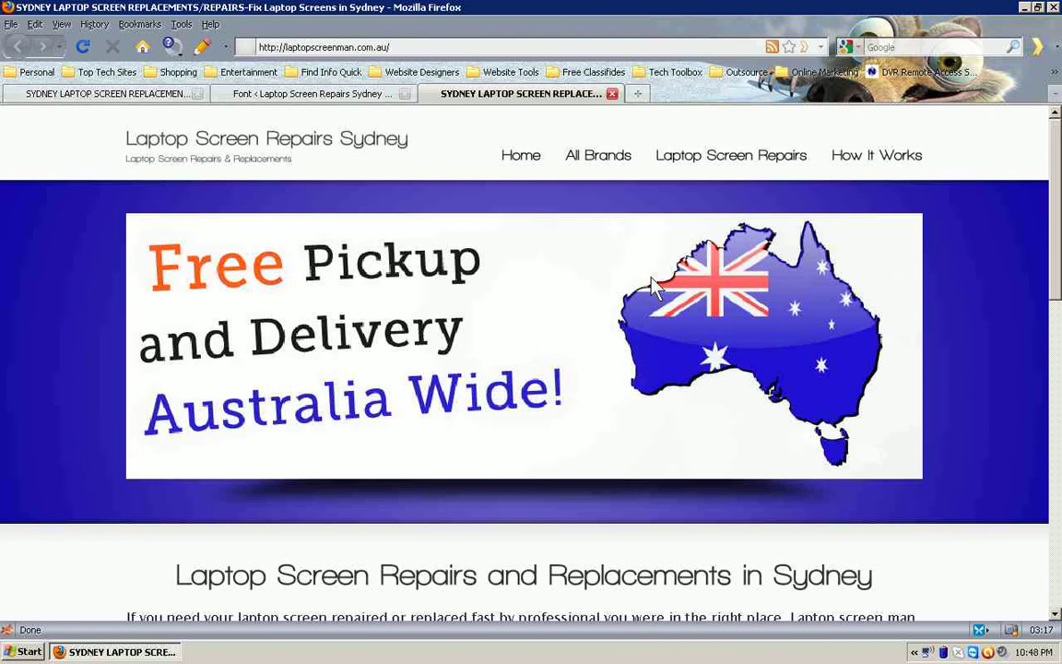
Step: Examine the Font page's general options, the font size settings from logo to footer menu, and the Cufón general section
left_click(330, 96)
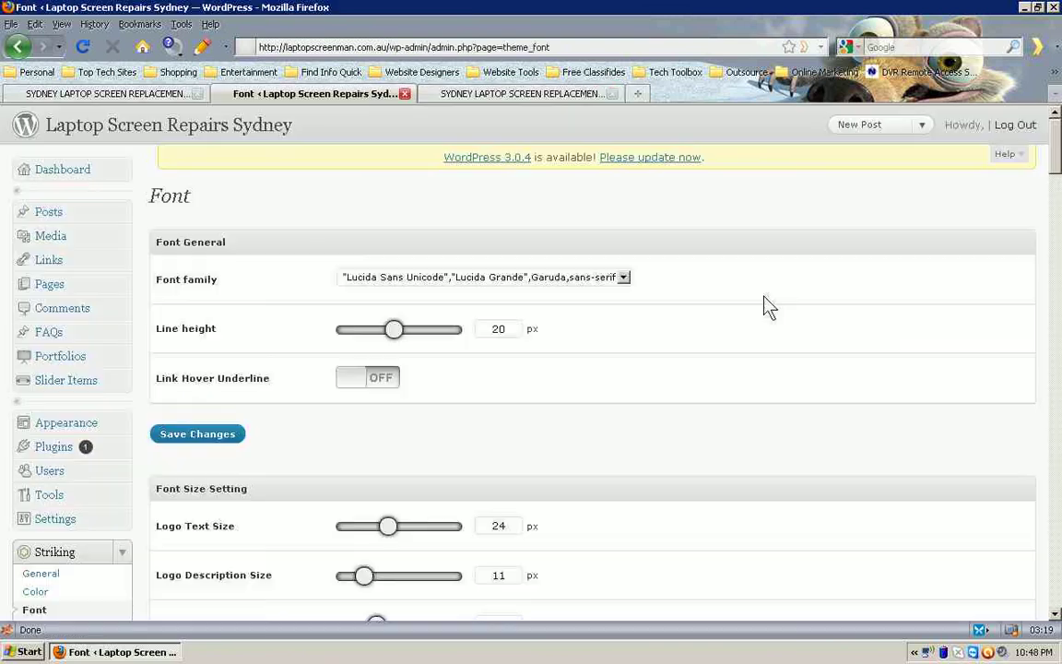
scroll(899, 365, "down", 5)
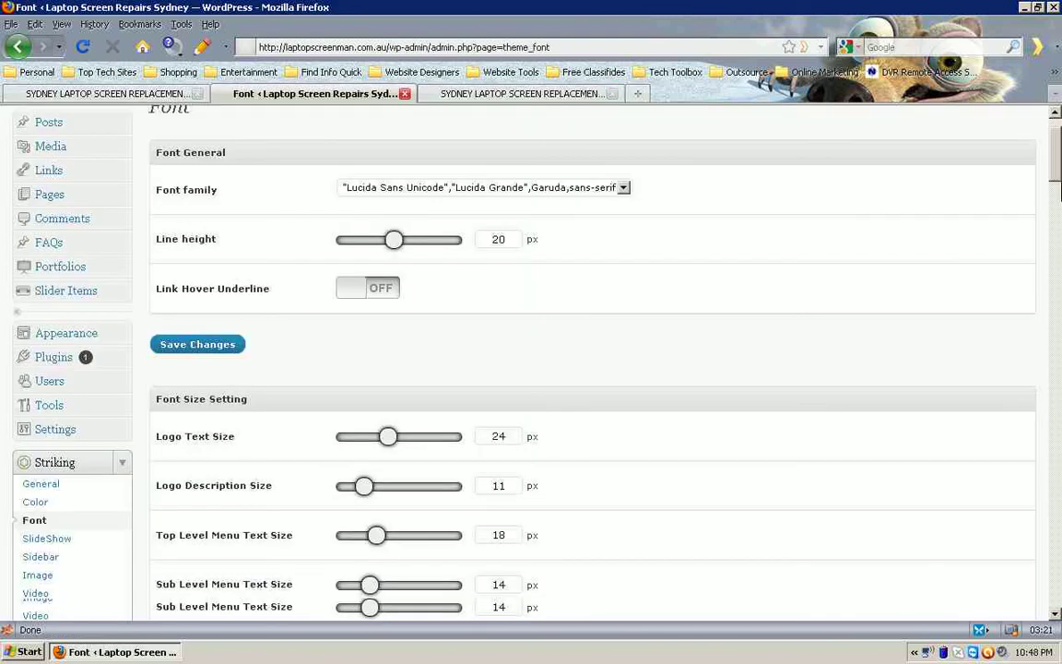
scroll(899, 364, "down", 6)
scroll(899, 364, "up", 4)
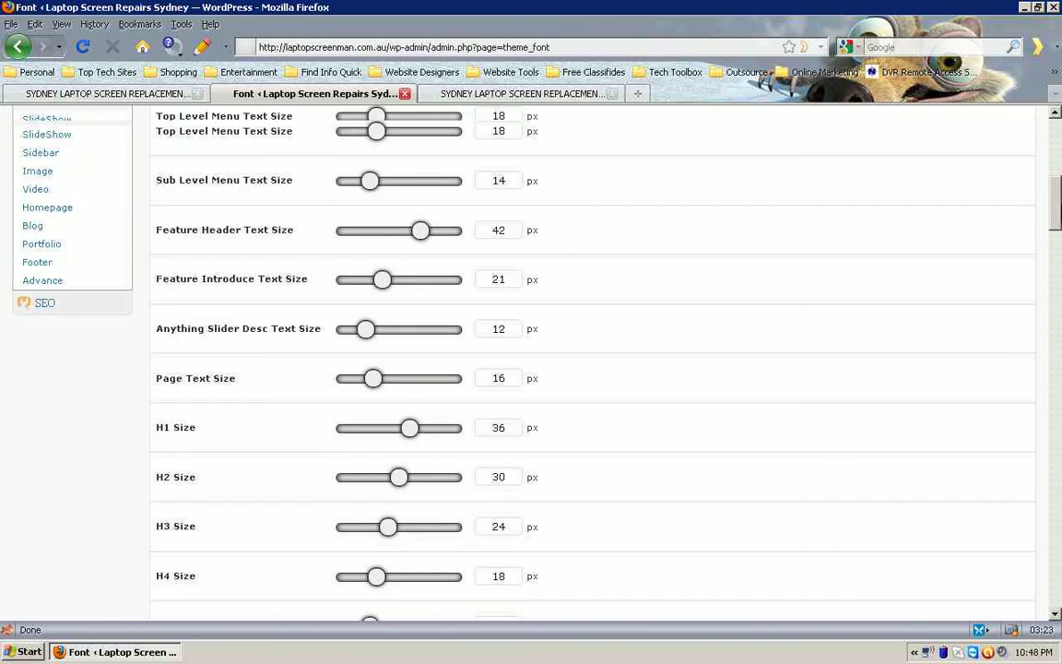
scroll(1058, 158, "up", 6)
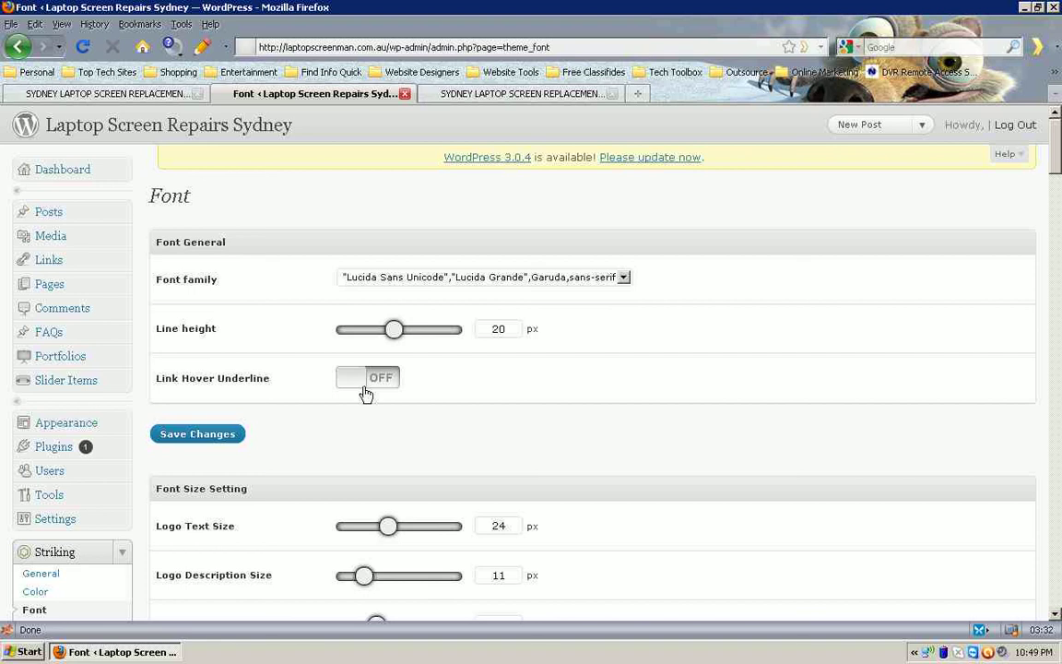
scroll(652, 420, "down", 10)
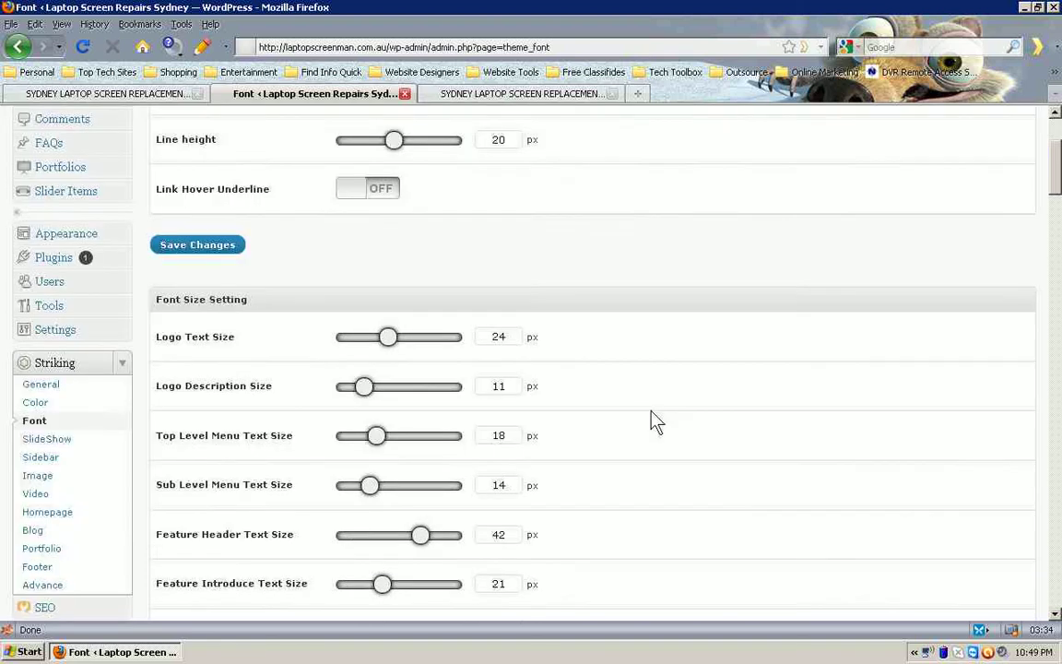
scroll(653, 421, "down", 10)
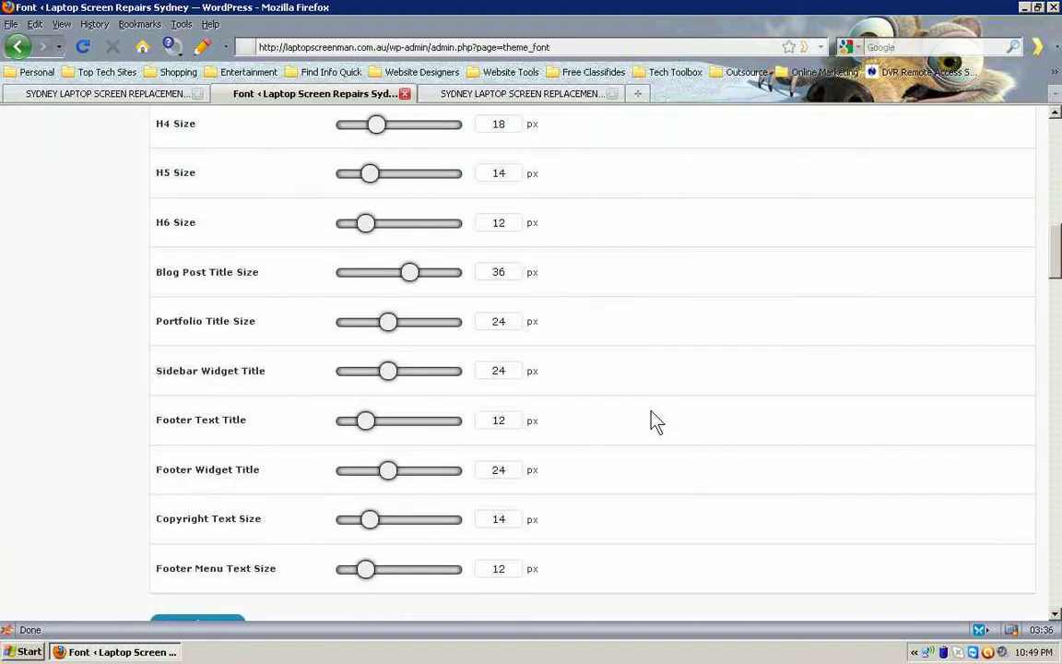
scroll(654, 421, "down", 3)
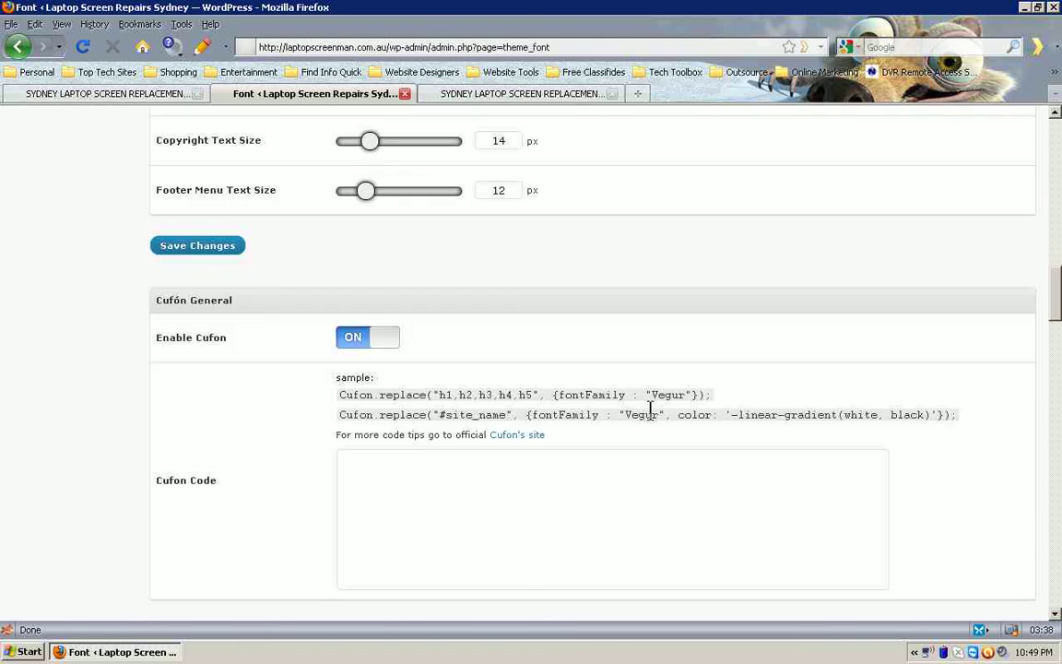
scroll(730, 417, "down", 3)
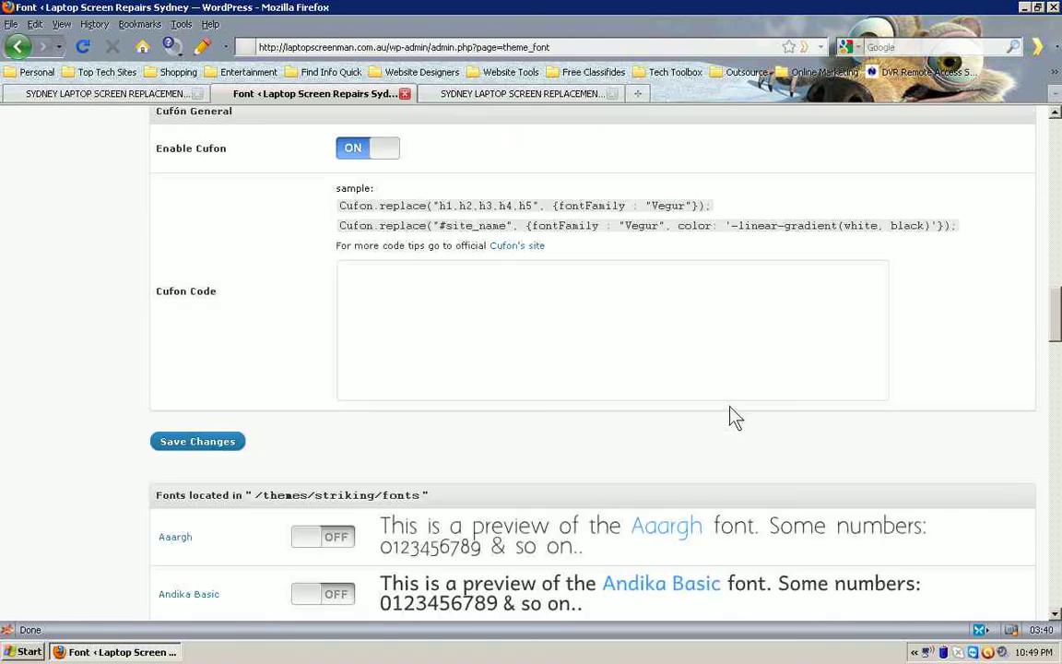
Step: Browse the previews of all fonts located in /themes/striking/fonts, from Aaargh to luna, to find the enabled one
scroll(728, 415, "down", 6)
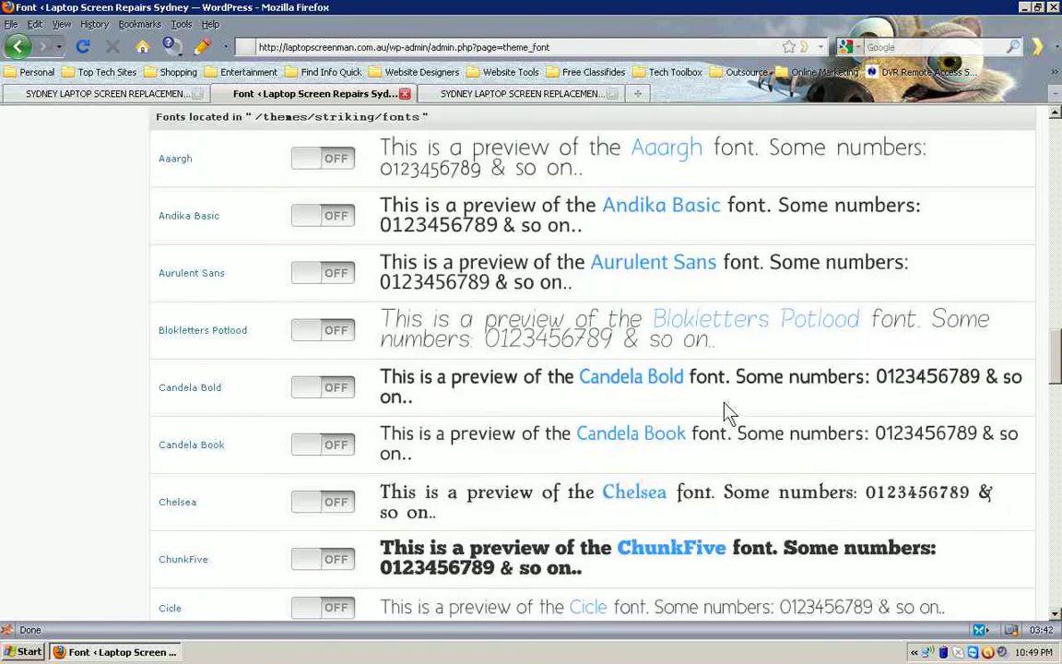
scroll(728, 413, "up", 2)
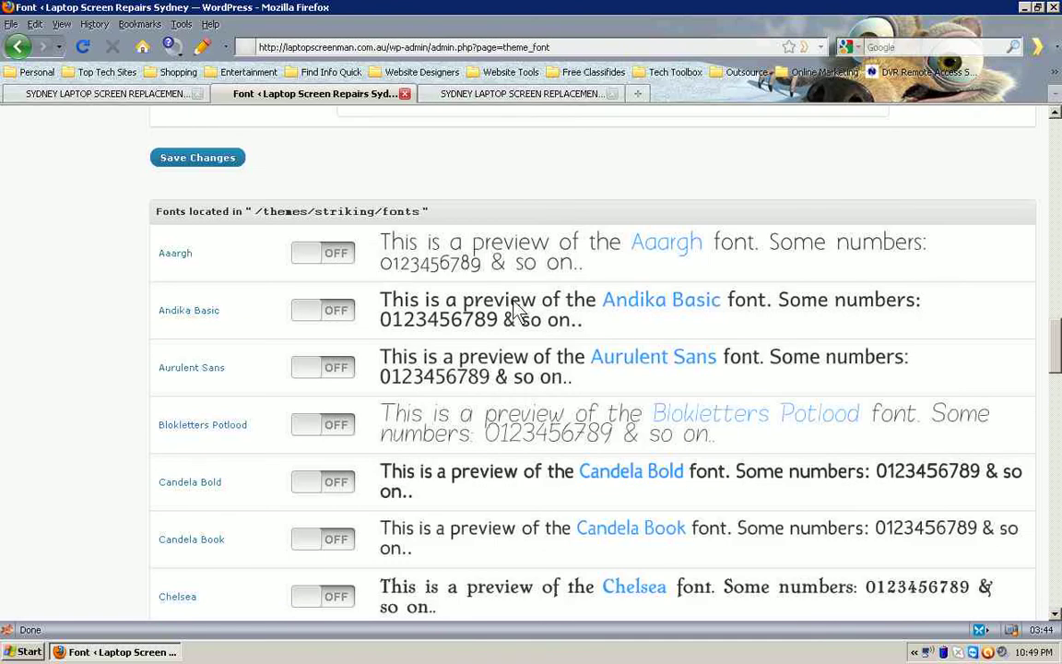
scroll(524, 325, "down", 3)
scroll(717, 391, "down", 6)
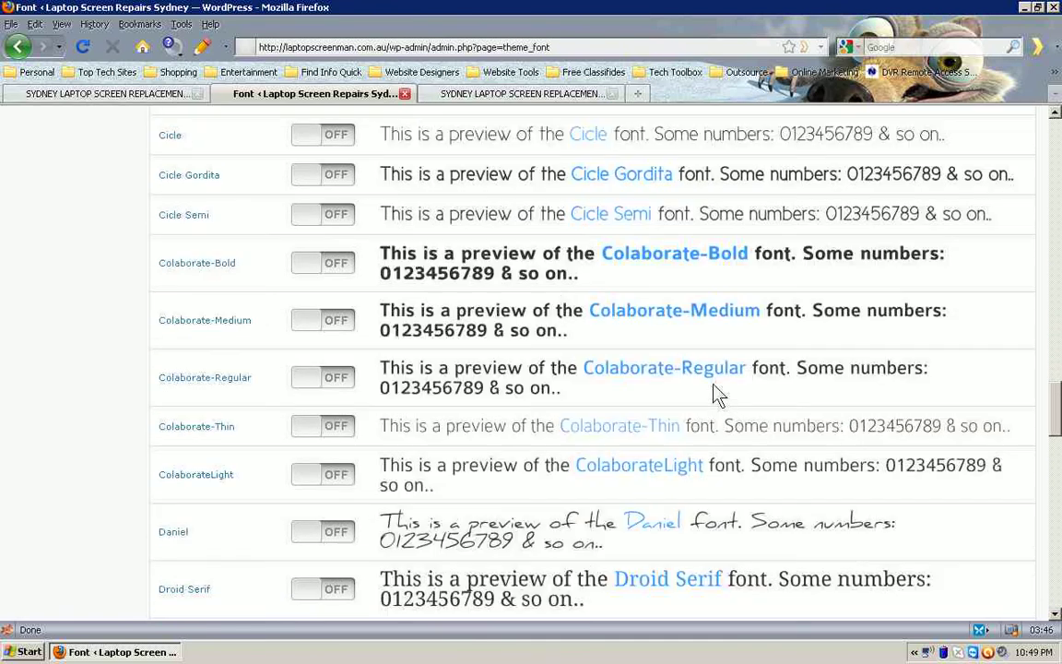
scroll(717, 393, "up", 3)
scroll(716, 391, "down", 9)
scroll(716, 391, "up", 15)
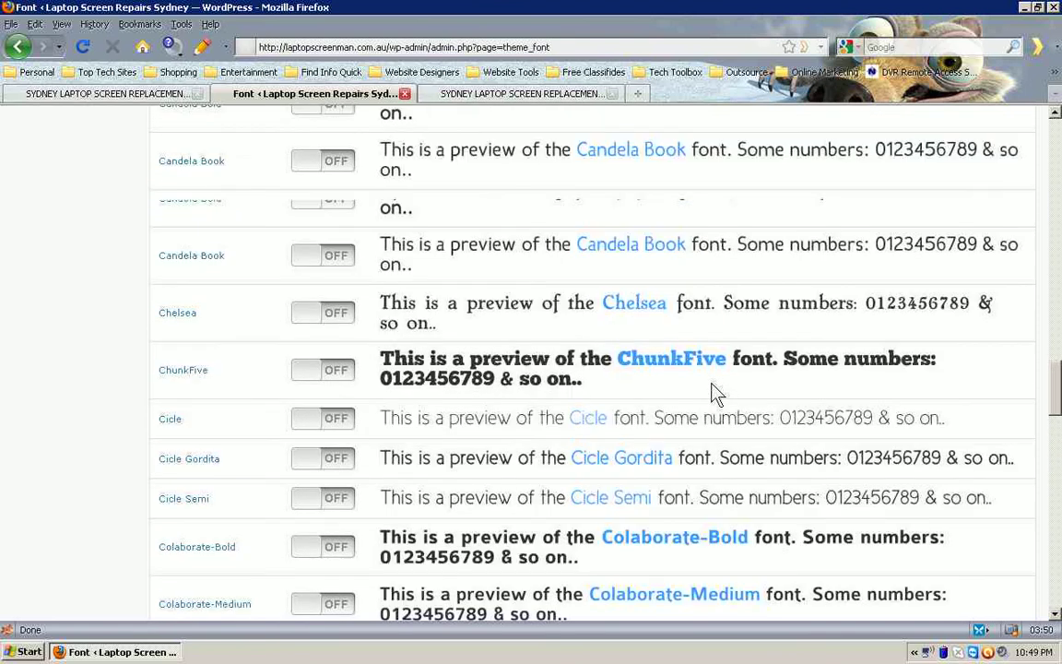
scroll(711, 391, "down", 3)
scroll(711, 391, "down", 20)
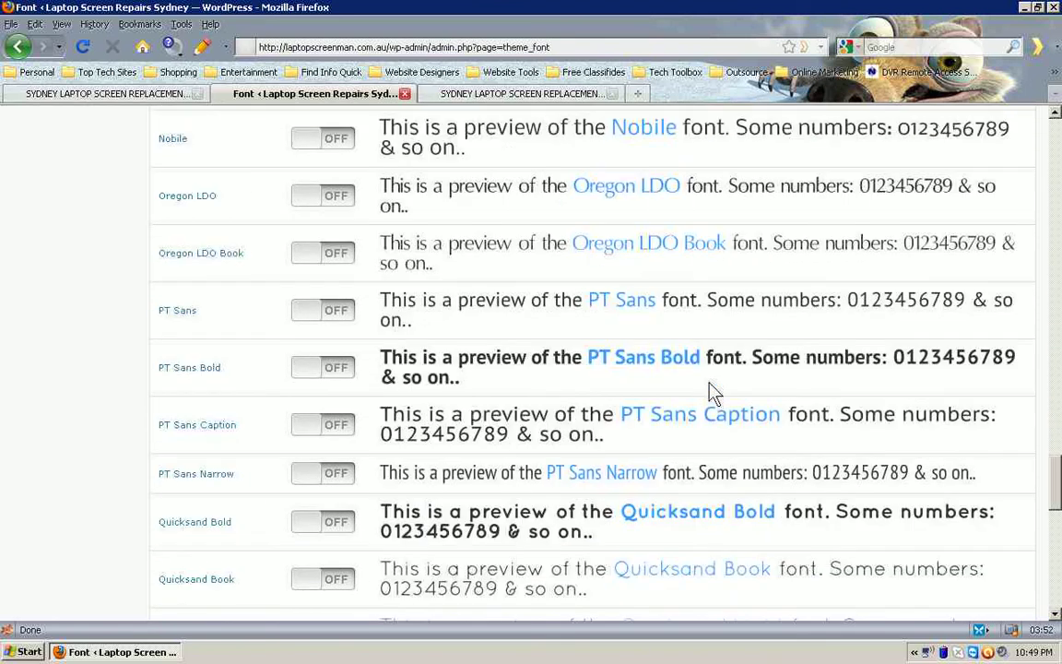
scroll(712, 392, "down", 3)
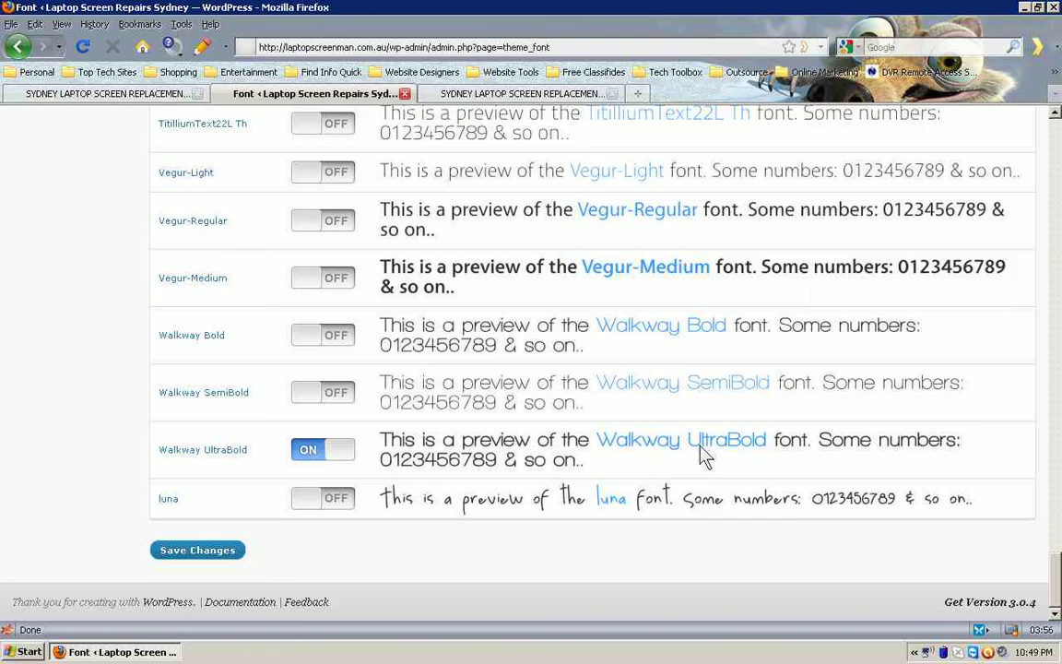
Step: Switch the Cufón font by enabling Vegur-Medium and disabling Walkway UltraBold
scroll(712, 454, "up", 2)
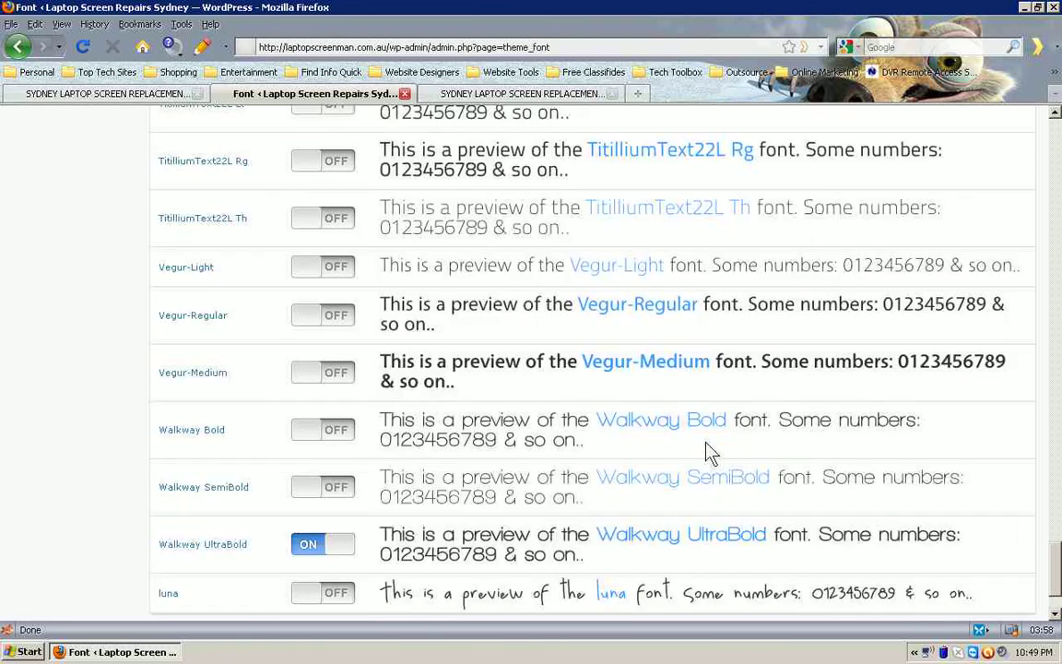
left_click(314, 373)
left_click(342, 546)
scroll(510, 486, "down", 2)
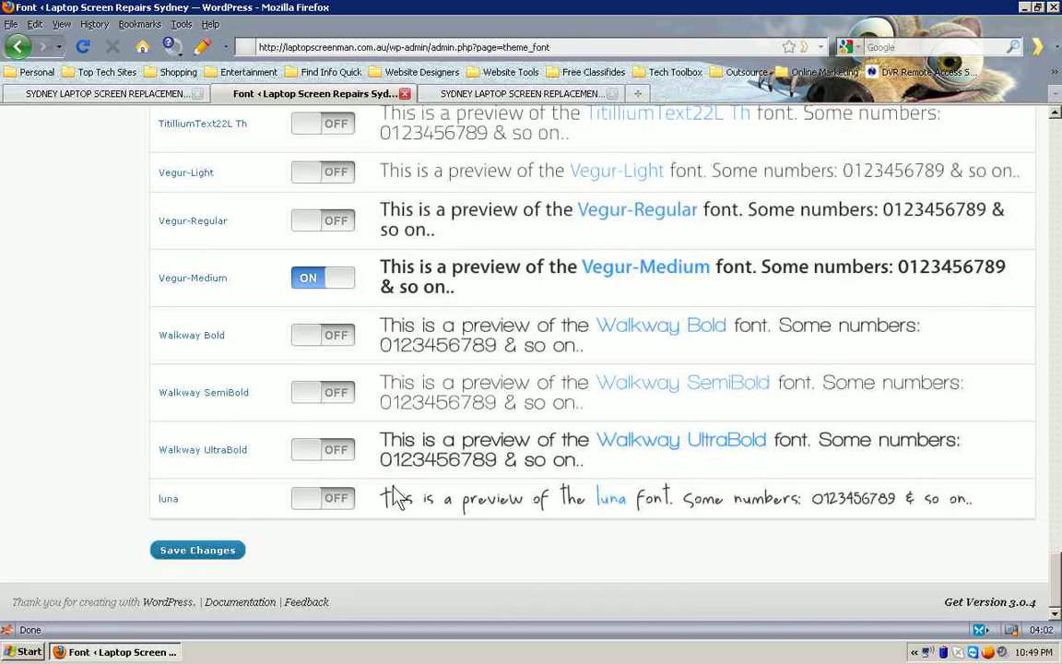
Step: Save the Cufón font changes and reload the live homepage copy that has the blue header background
left_click(233, 549)
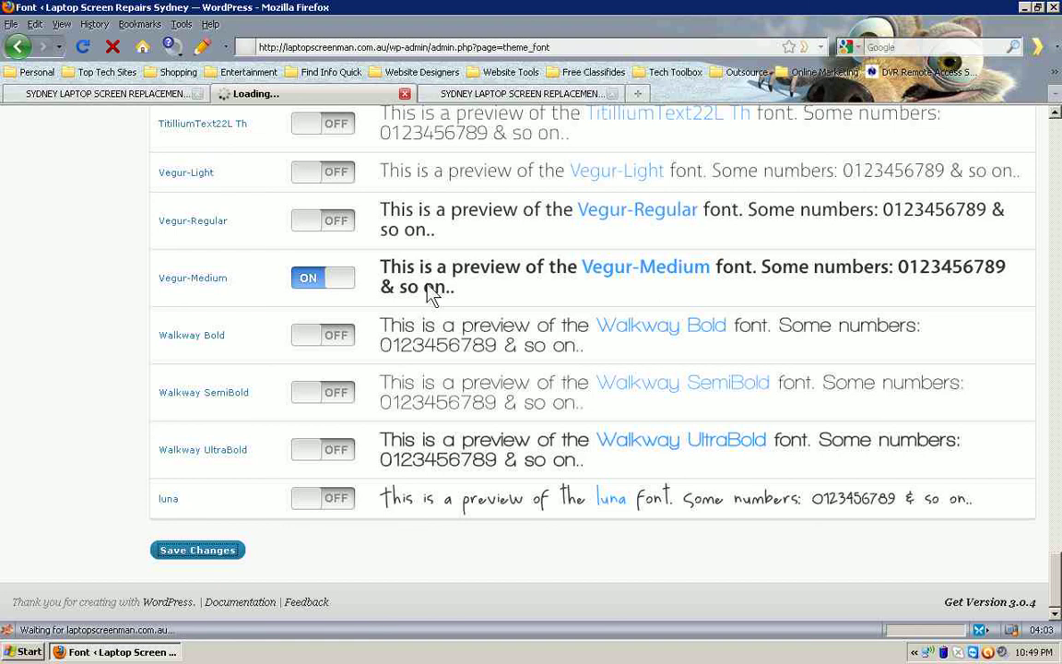
left_click(104, 95)
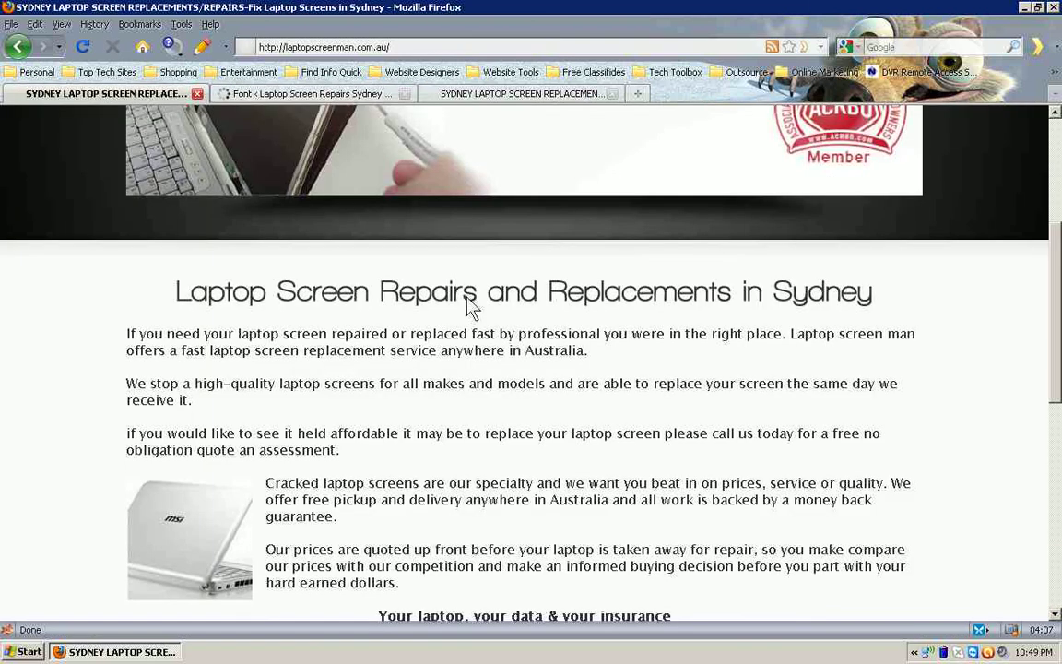
left_click(489, 94)
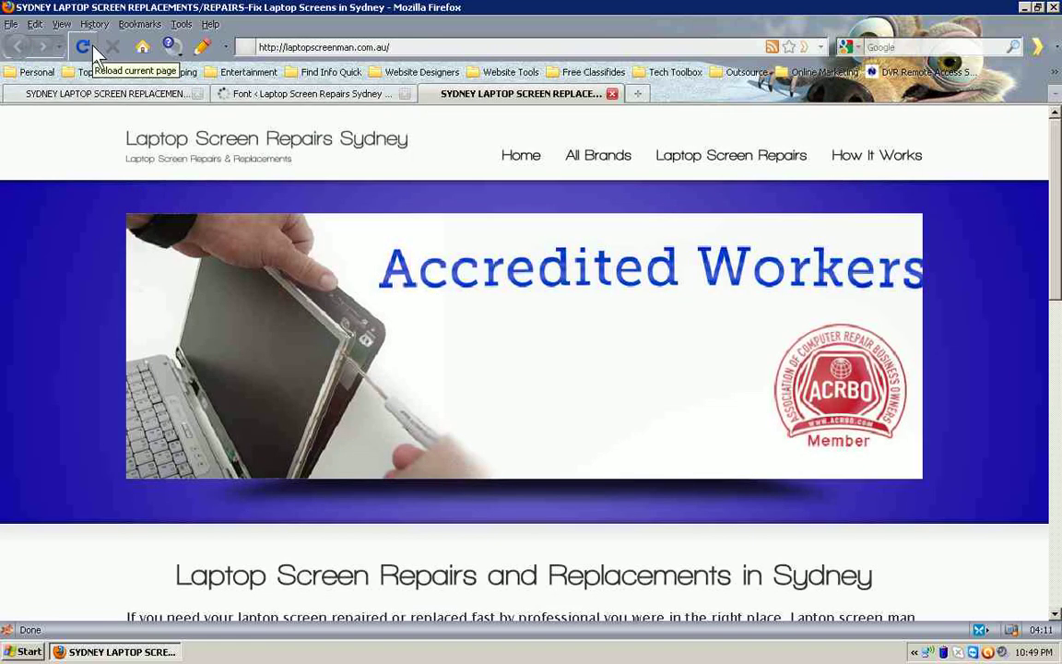
left_click(93, 44)
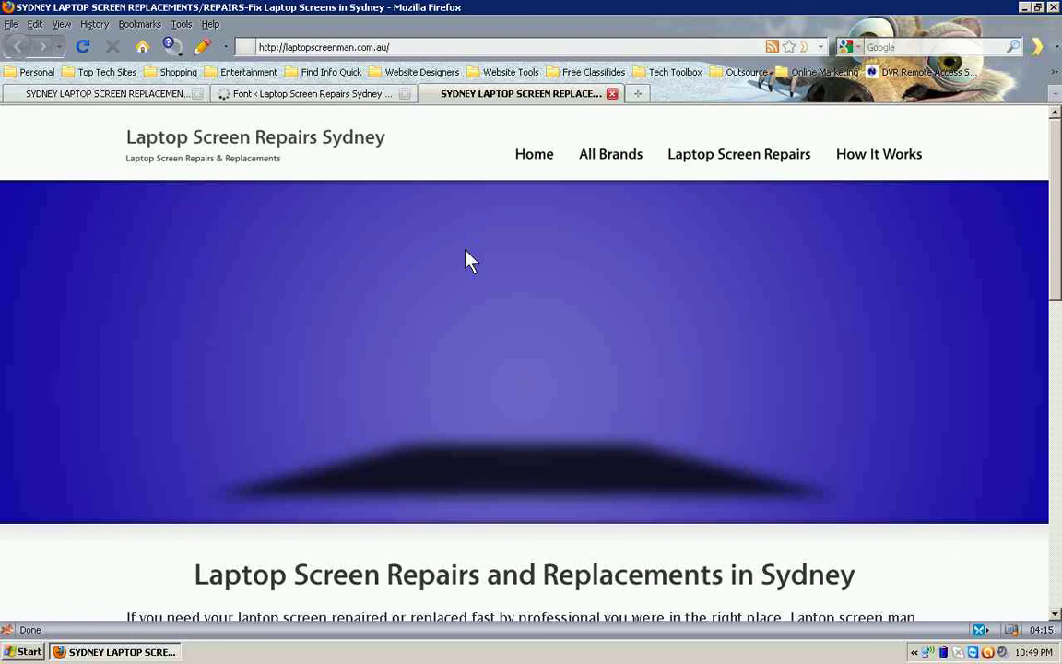
Step: Compare the logo, menu and heading fonts on the older homepage copy with the black header against the reloaded homepage
left_click(123, 96)
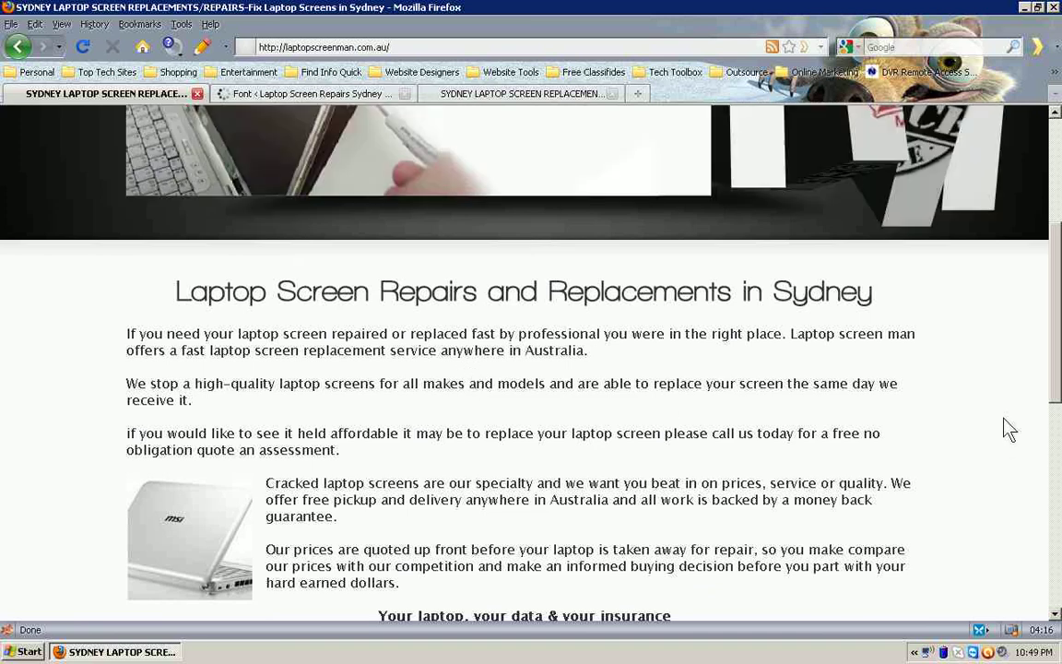
left_click_drag(1057, 351, 1046, 173)
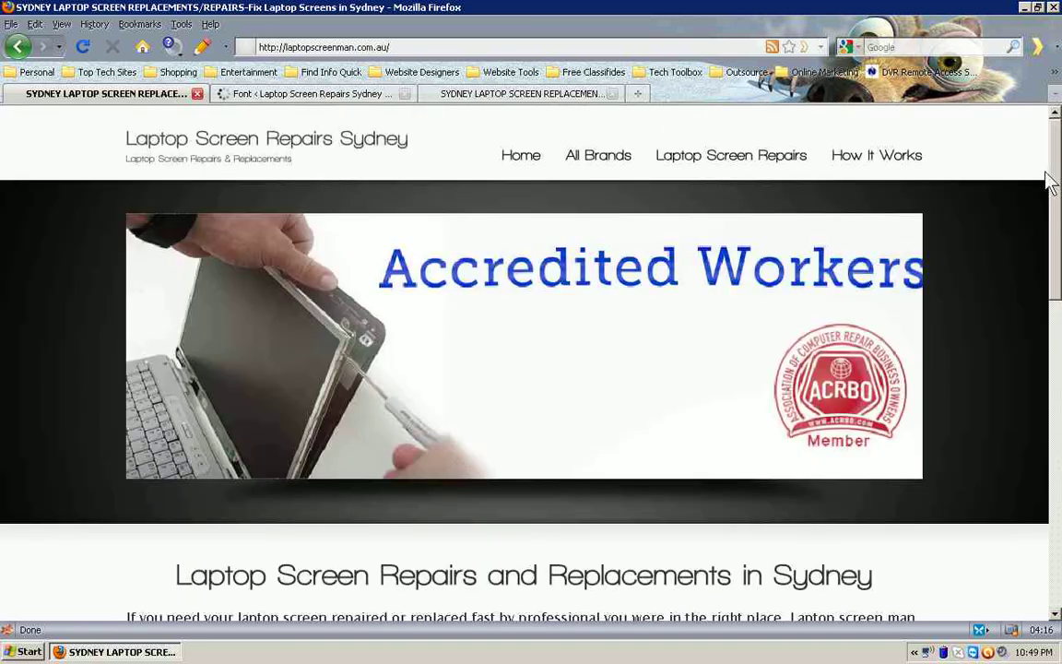
left_click(503, 102)
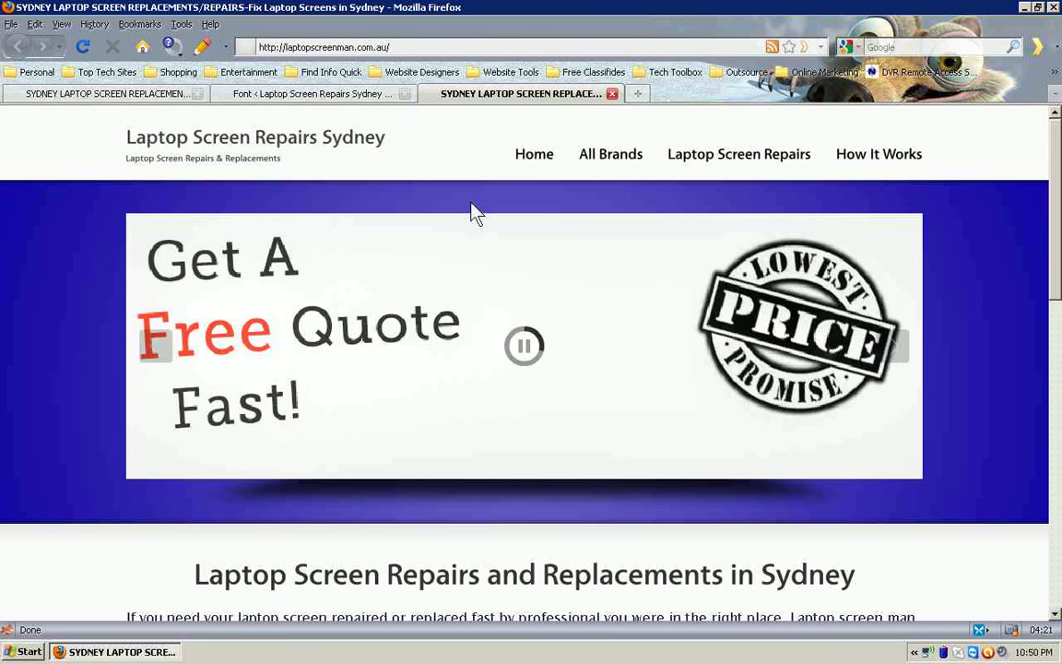
Step: Review the Font page's general options and the font size settings from logo text to footer menu text
left_click(340, 93)
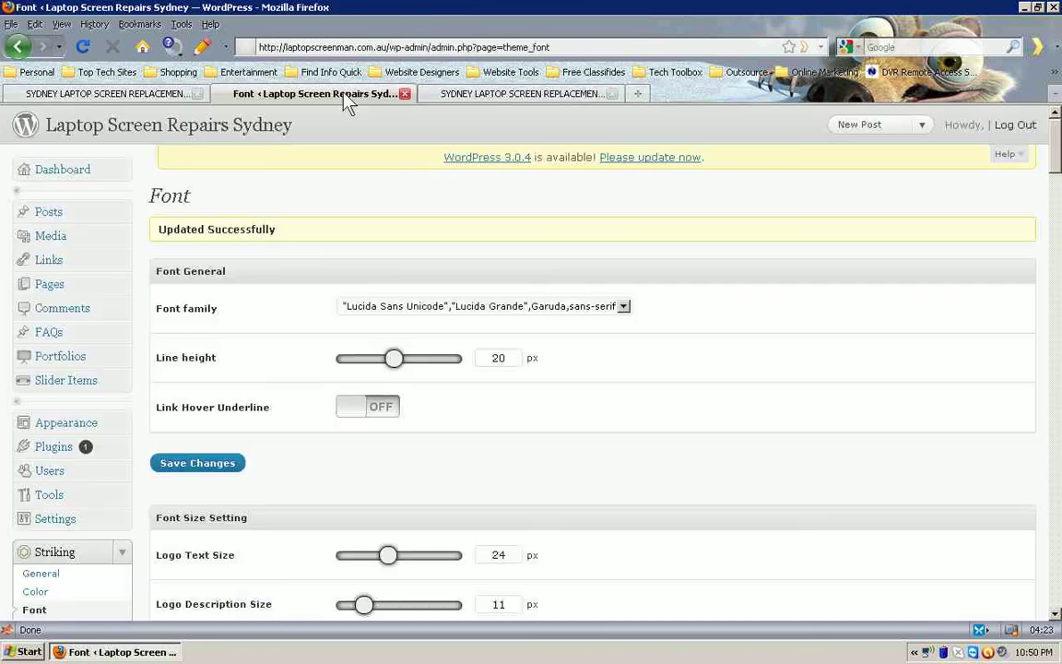
left_click_drag(1058, 170, 1061, 216)
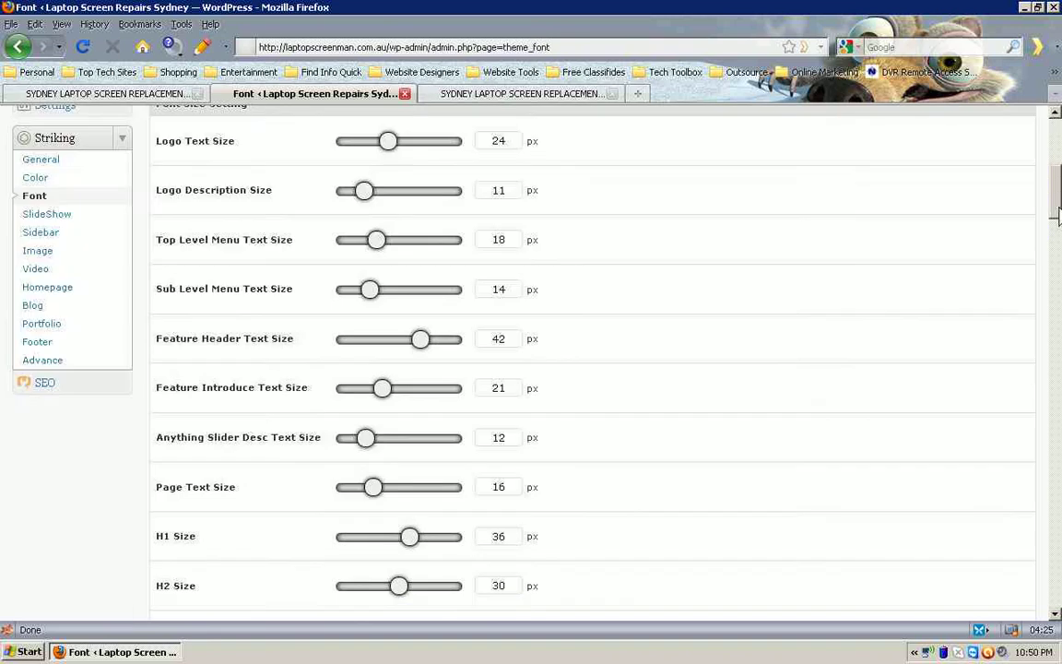
scroll(818, 314, "down", 5)
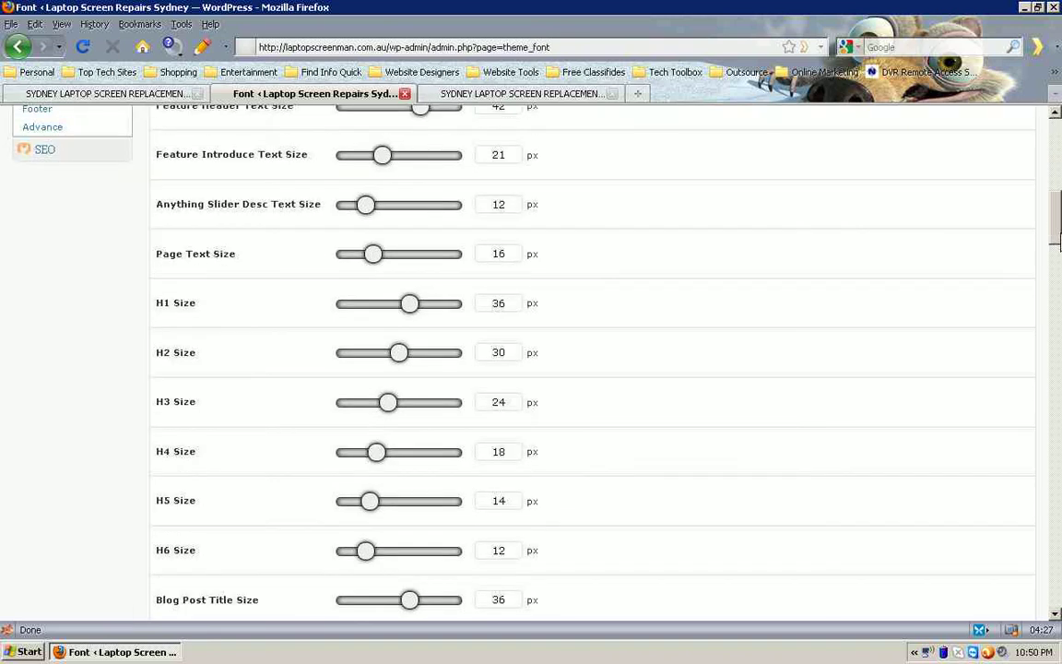
scroll(728, 517, "down", 14)
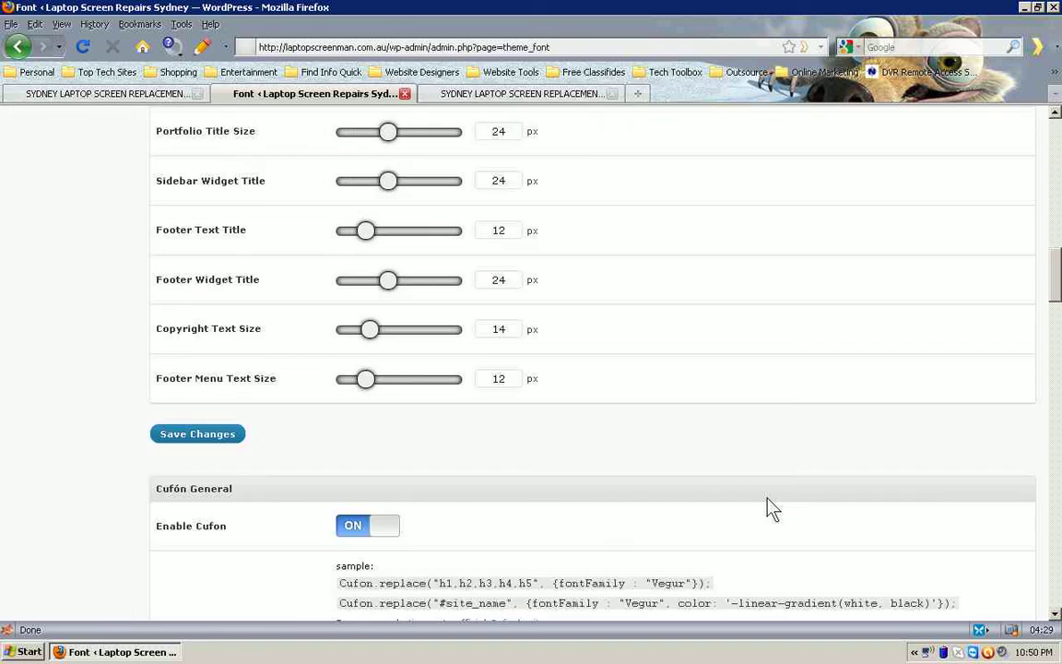
scroll(770, 501, "up", 19)
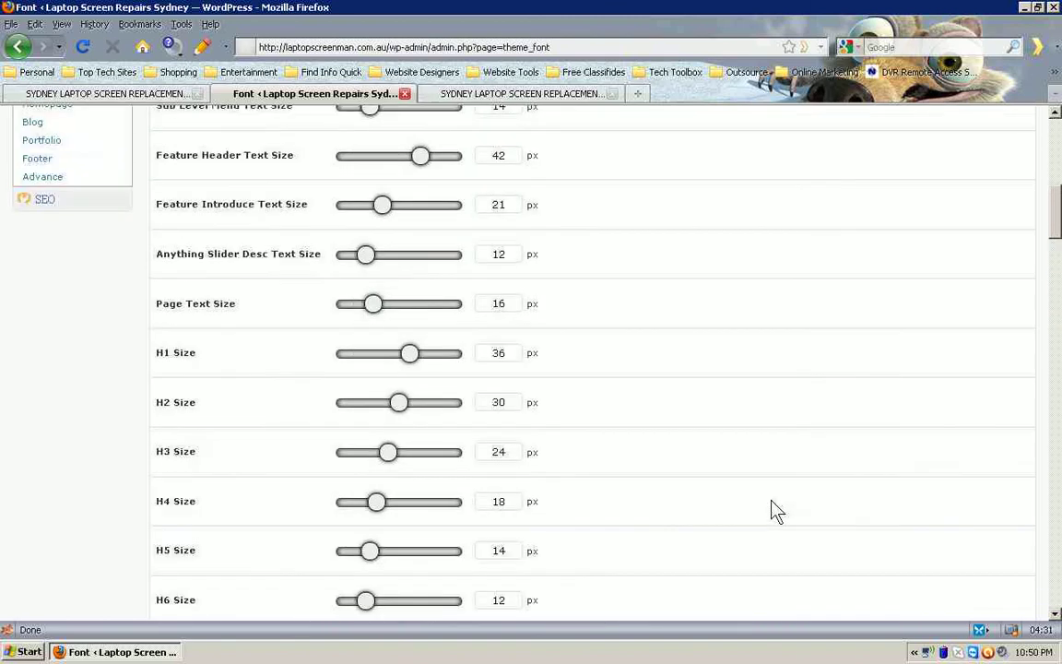
scroll(775, 511, "up", 3)
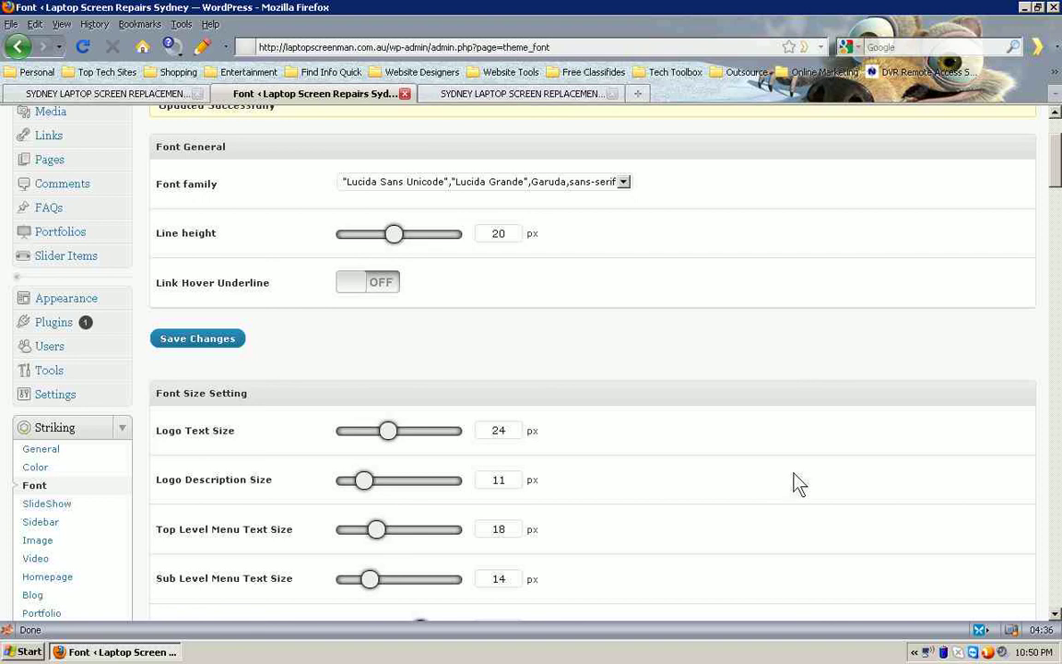
scroll(802, 487, "down", 4)
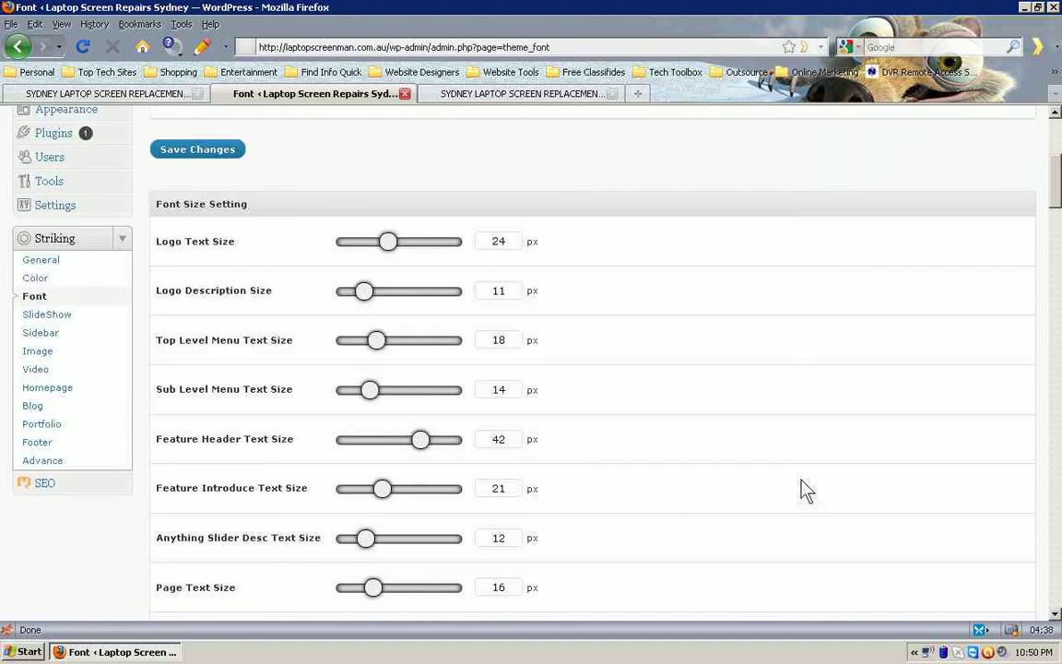
scroll(805, 491, "up", 4)
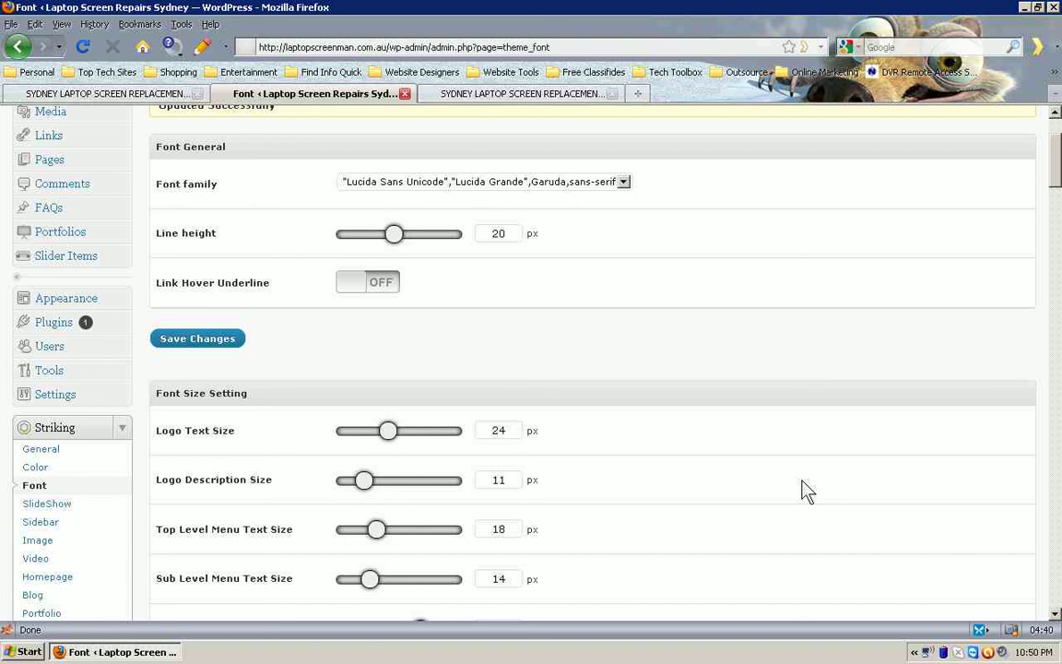
scroll(804, 493, "up", 3)
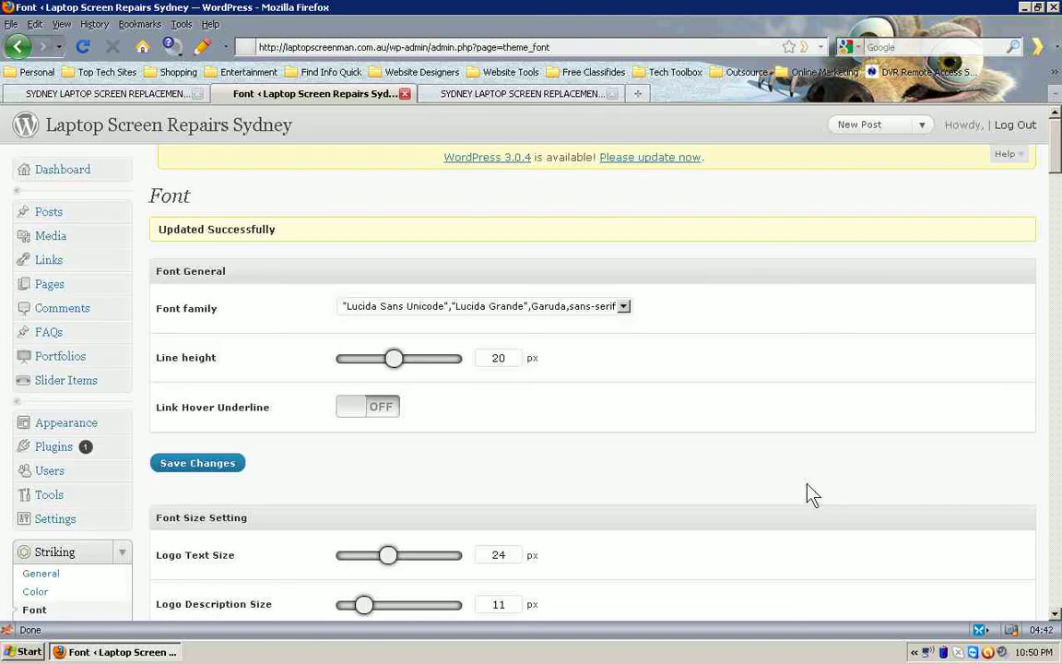